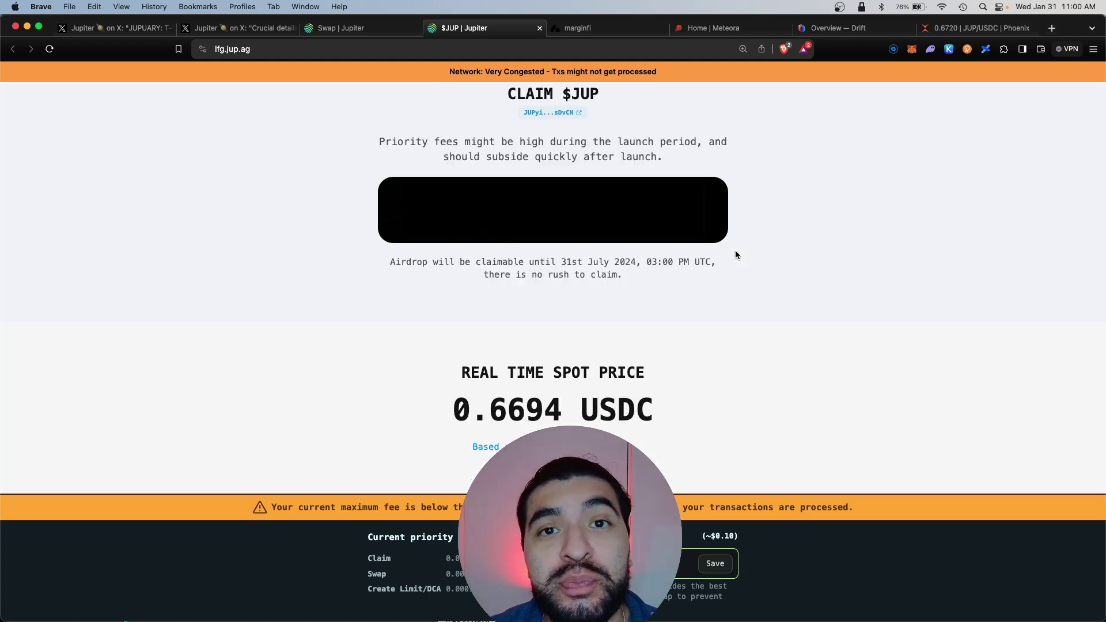
# - Look through the MarginFi, Meteora, Drift and Phoenix pages, then go back to Jupiter LFG and the launch post
pyautogui.hotkey('ctrl', 'Tab')
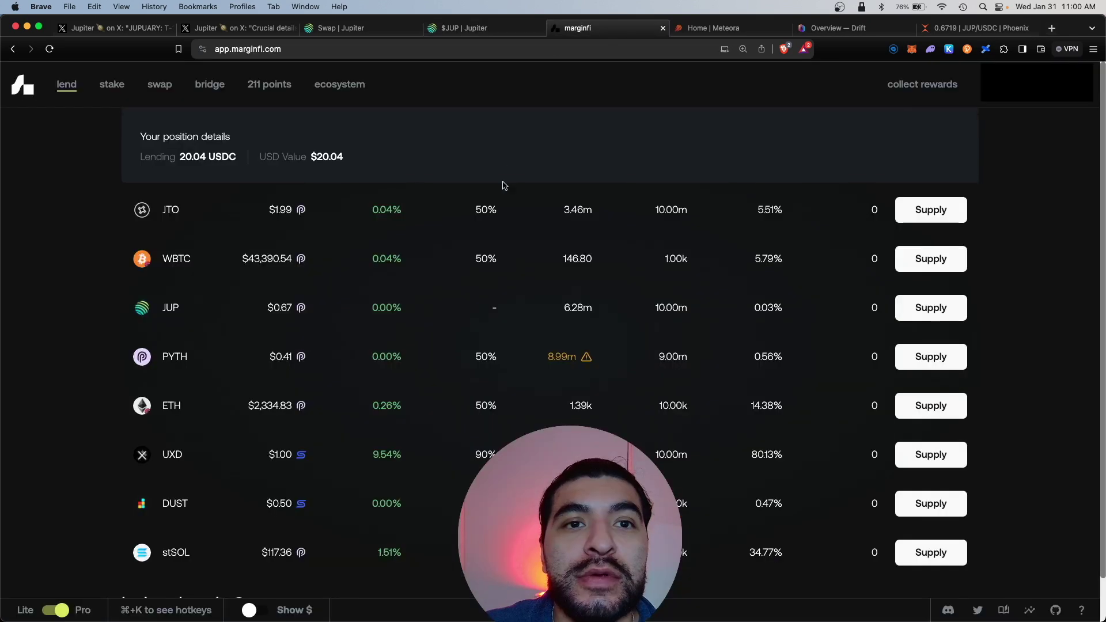
pyautogui.click(713, 27)
pyautogui.click(841, 27)
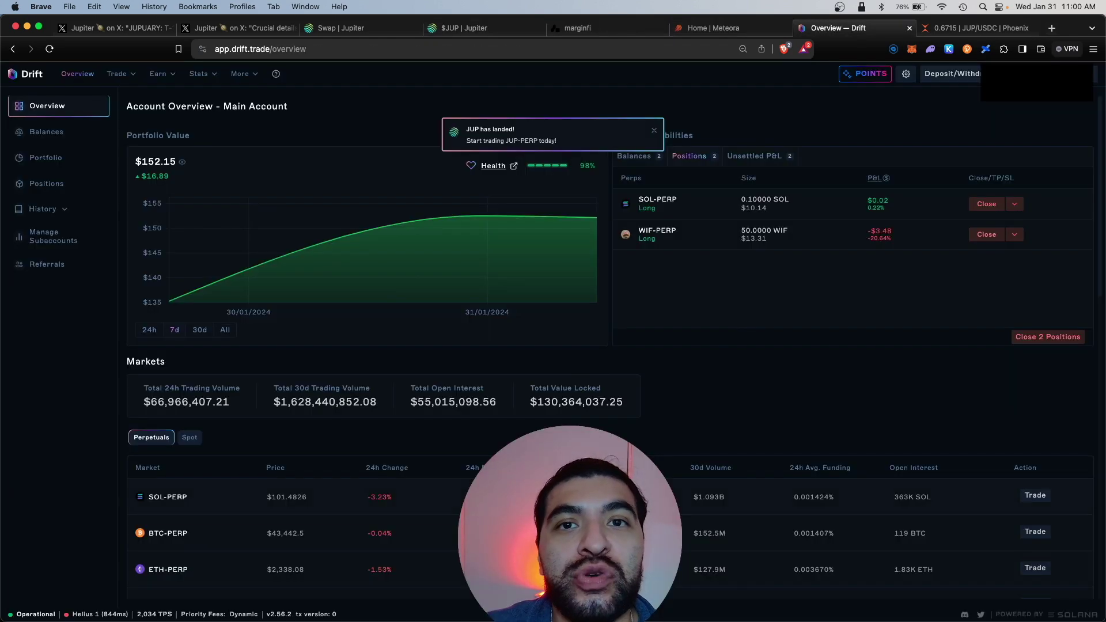
pyautogui.hotkey('ctrl', 'Tab')
pyautogui.press('super+4')
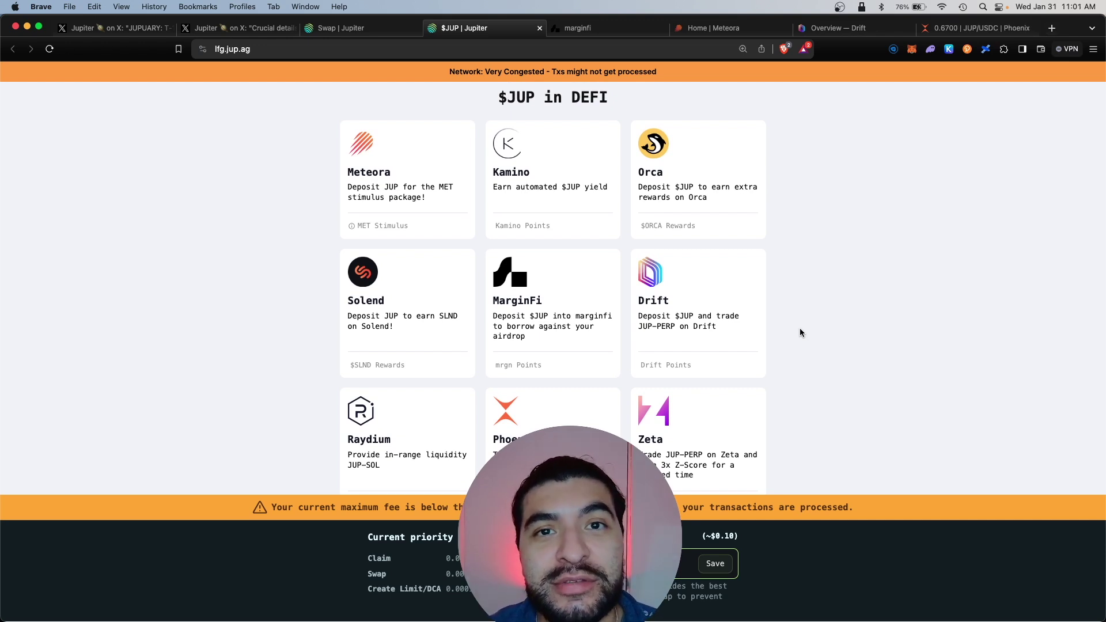
pyautogui.press('super+1')
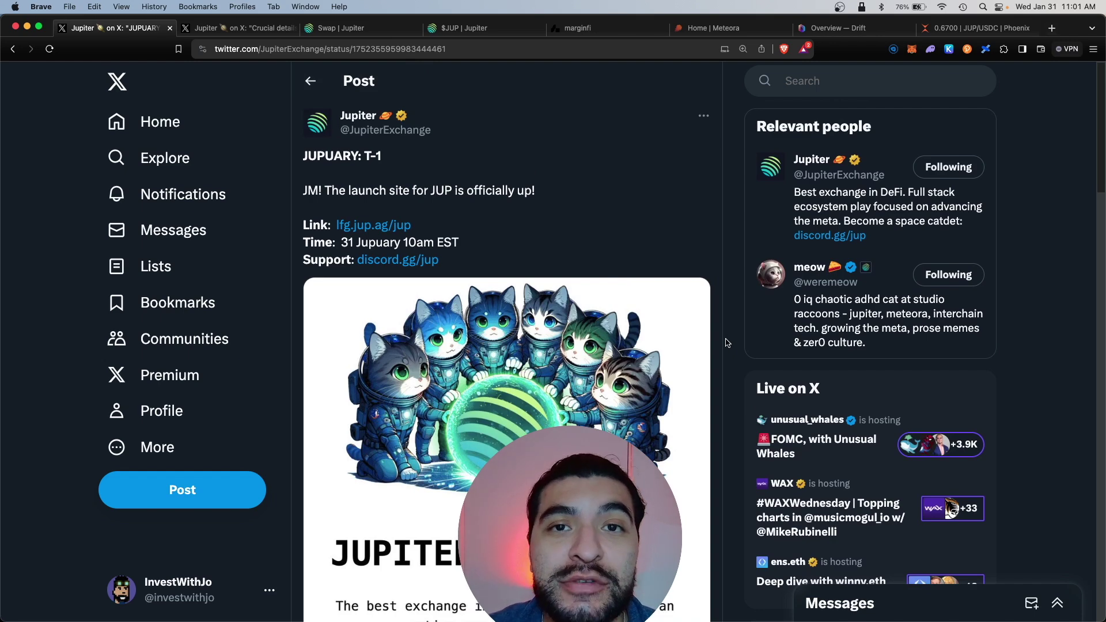
# - Read Jupiter's $JUP launch post on X and its crucial details post, then go to the Jupiter swap page
pyautogui.scroll(-2, 620, 387)
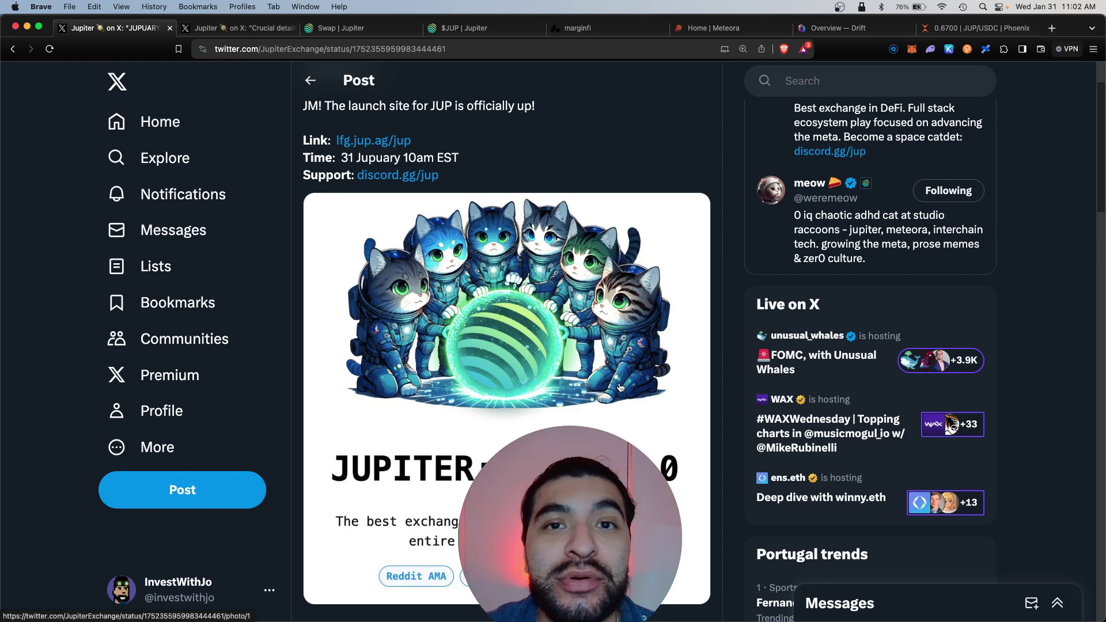
pyautogui.press('super+2')
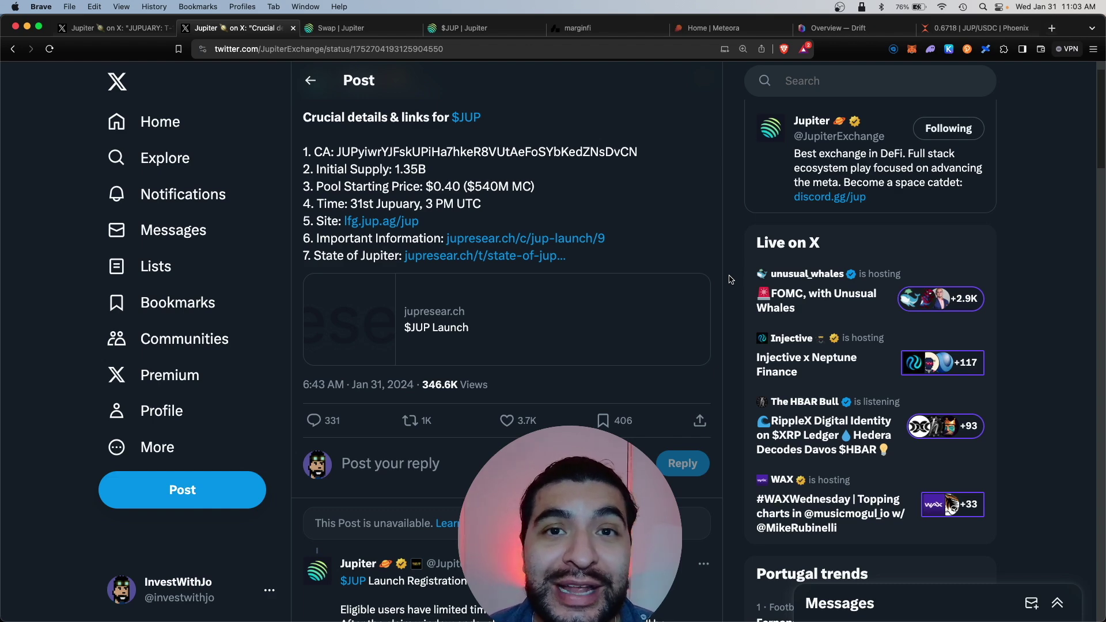
pyautogui.hotkey('ctrl', 'Tab')
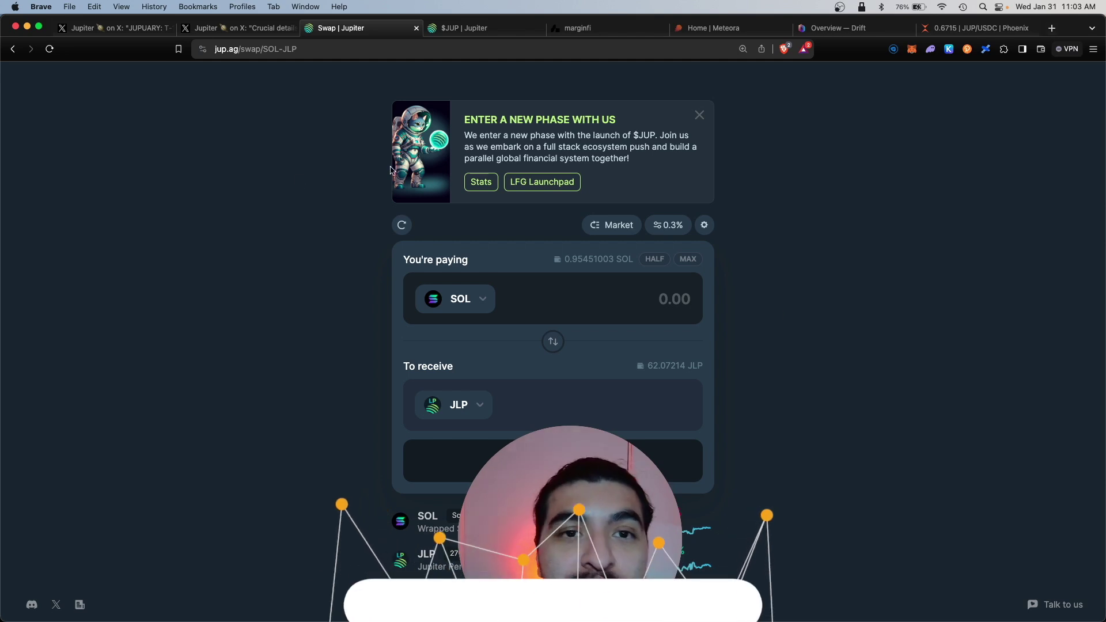
# - Open the LFG Launchpad from the jup.ag banner and scroll down to the SOL-to-JUP Buy panel
pyautogui.click(520, 183)
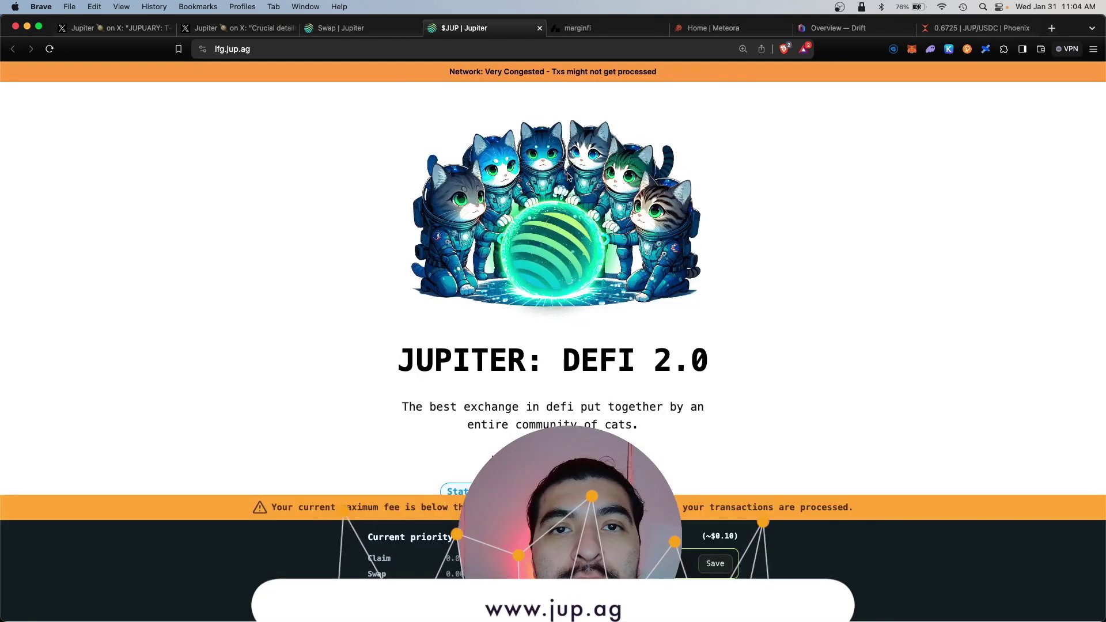
pyautogui.scroll(-3, 585, 228)
pyautogui.scroll(-8, 585, 227)
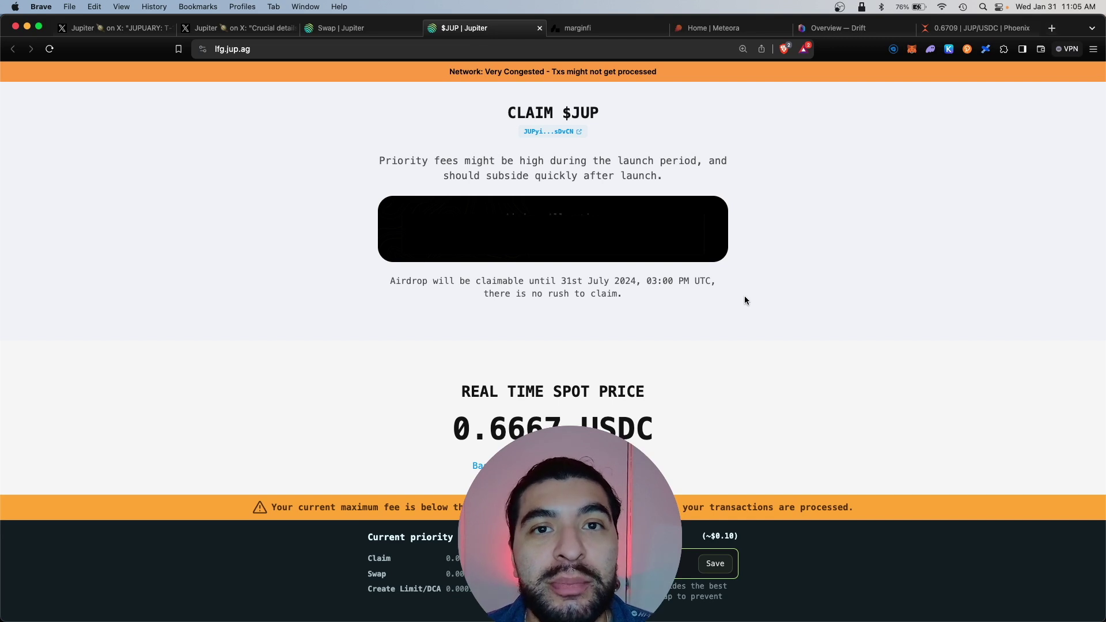
pyautogui.scroll(-5, 744, 296)
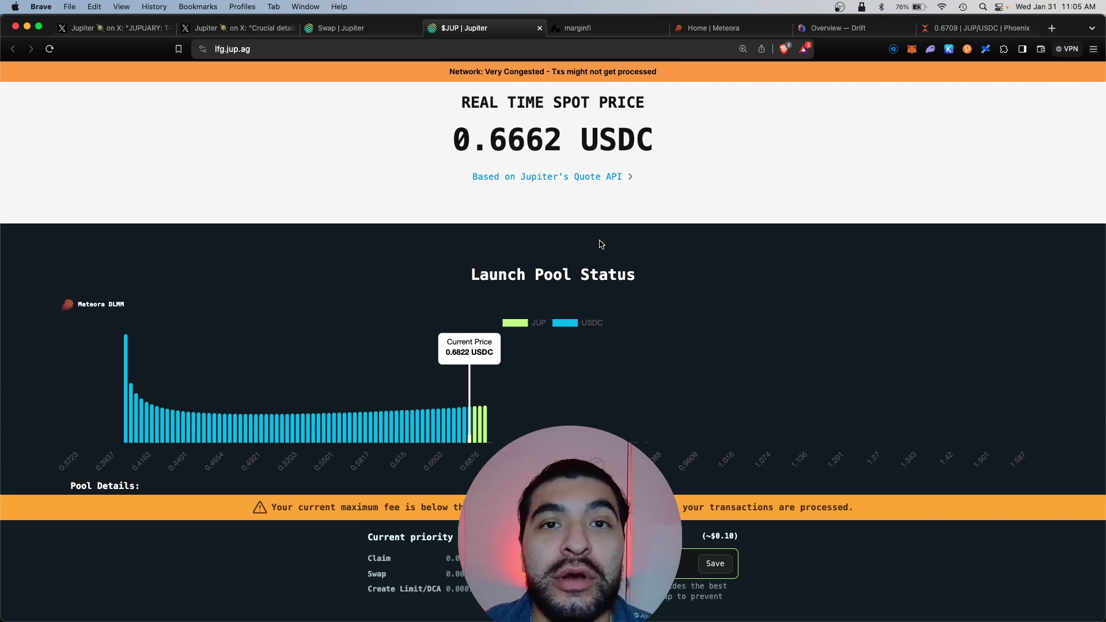
pyautogui.scroll(-10, 778, 293)
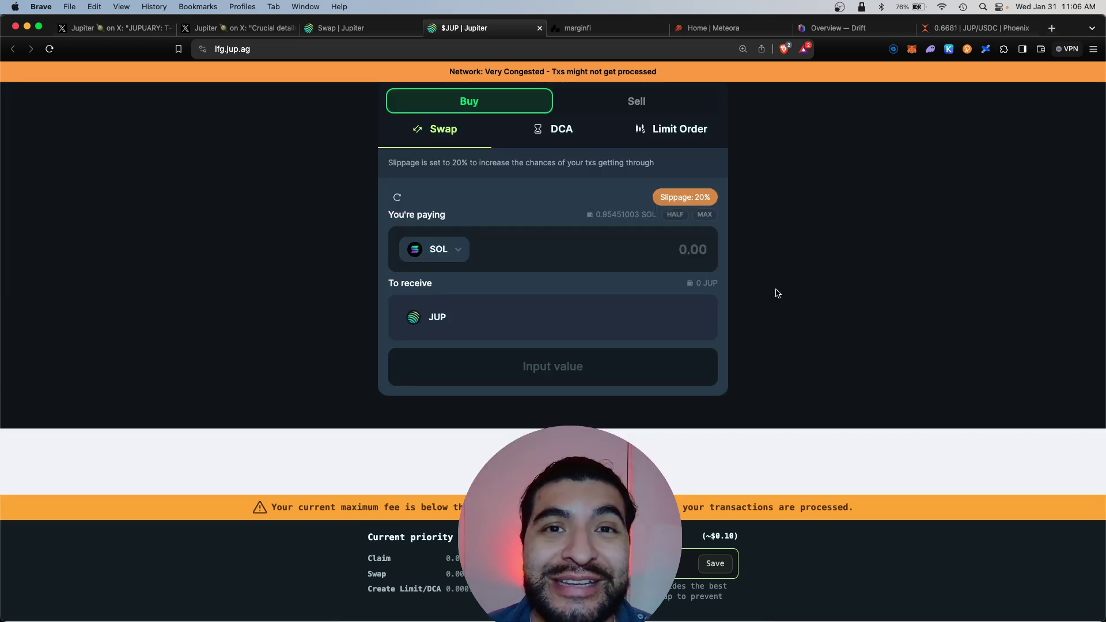
# - Swap 0.33 SOL for about 49.995 JUP, approve it in Phantom, and check the wallet's JUP balance
pyautogui.click(636, 101)
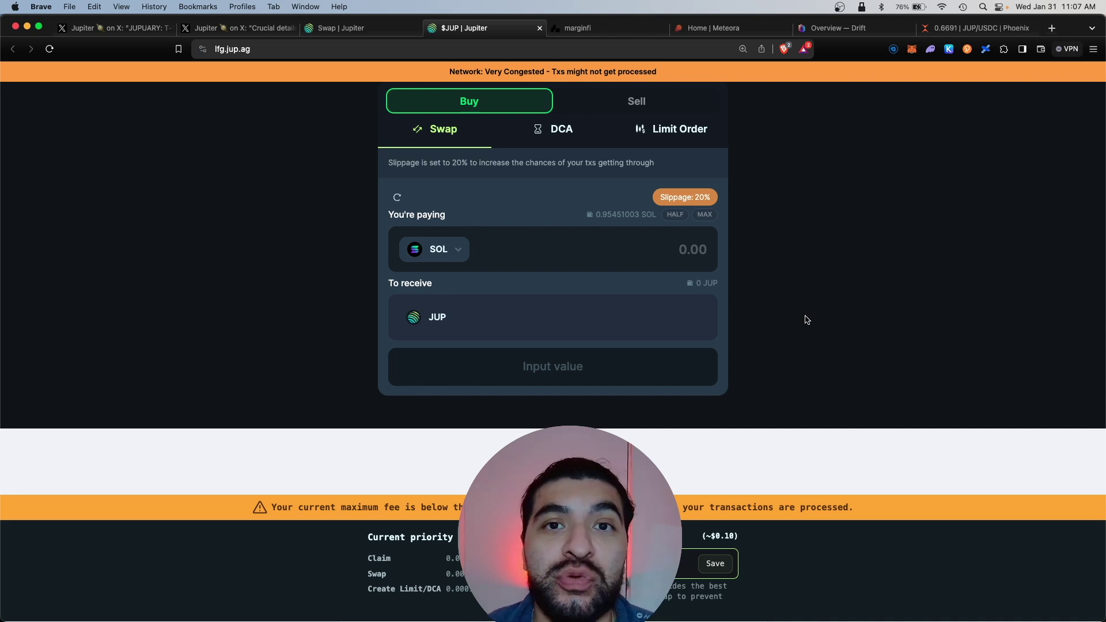
pyautogui.scroll(-2, 807, 320)
pyautogui.click(633, 194)
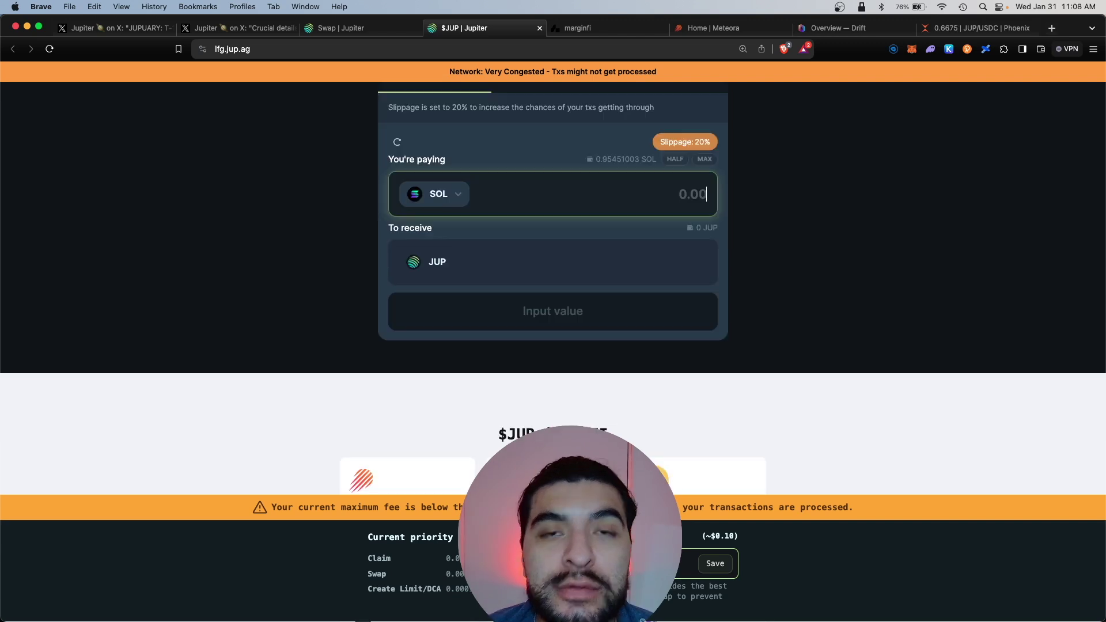
pyautogui.write('0.33')
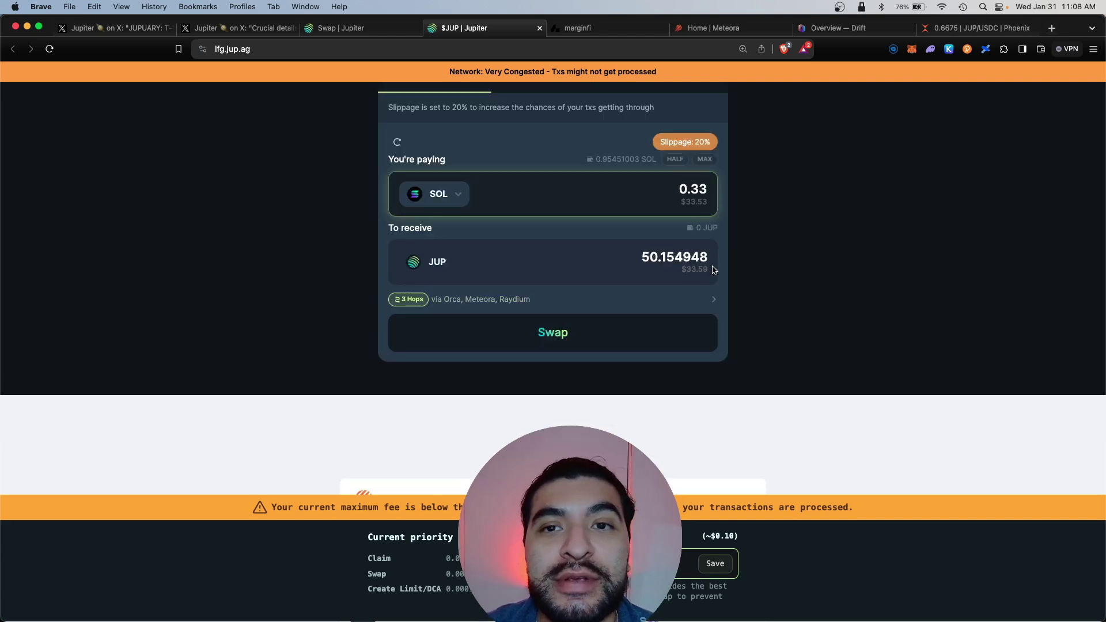
pyautogui.click(575, 340)
pyautogui.click(1064, 355)
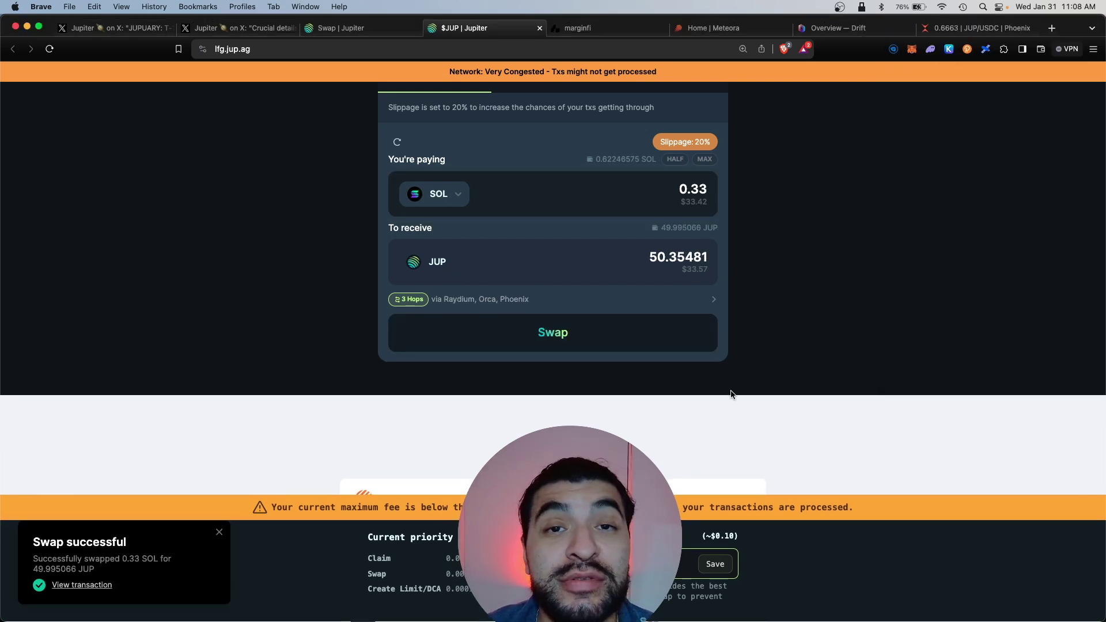
pyautogui.click(930, 49)
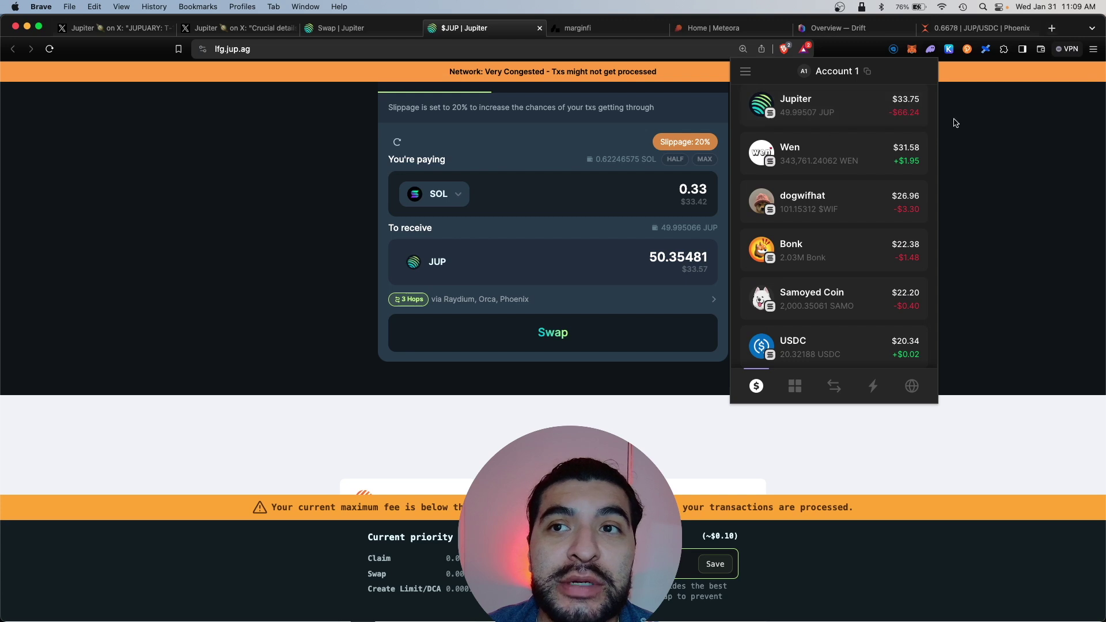
pyautogui.click(732, 270)
# - Open the Meteora card in the $JUP in DEFI grid to reach the JUP-USDC pool
pyautogui.scroll(-10, 761, 240)
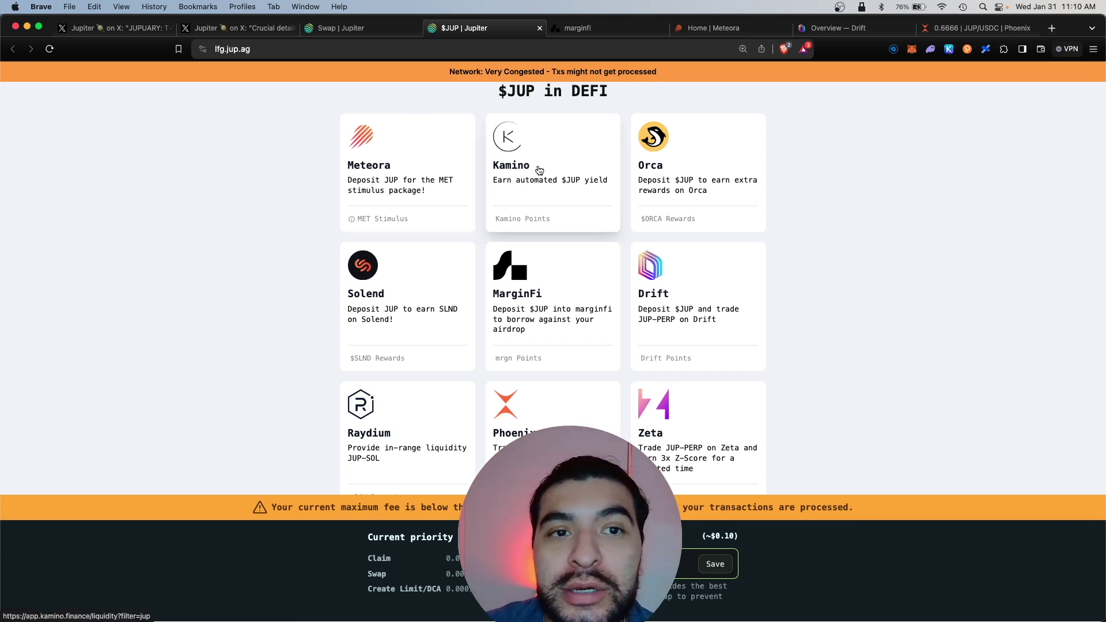
pyautogui.scroll(-3, 518, 165)
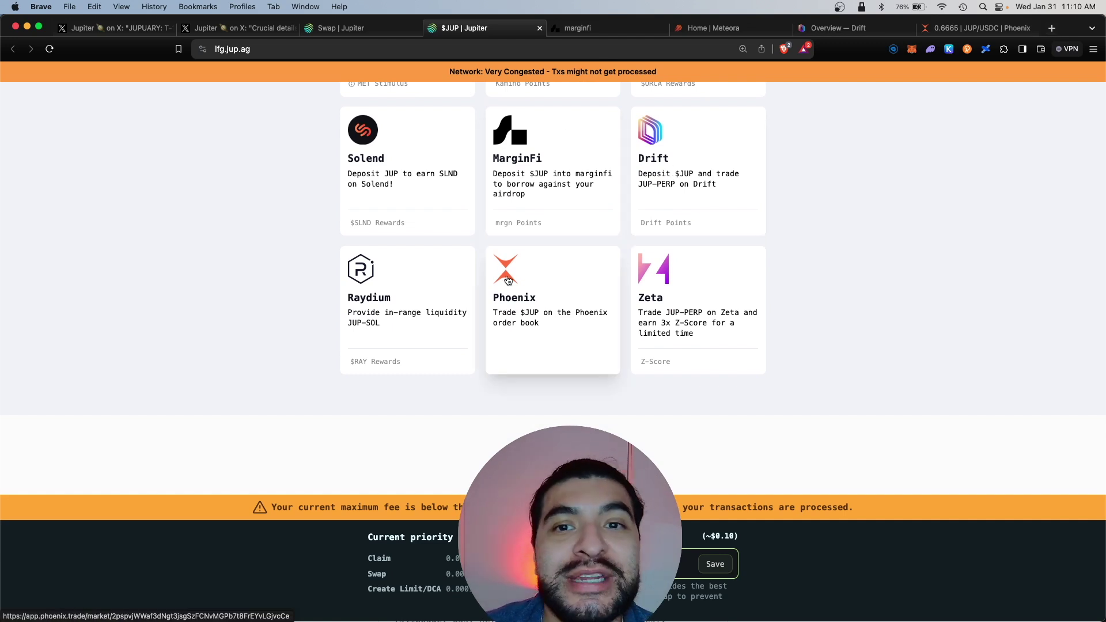
pyautogui.scroll(3, 432, 115)
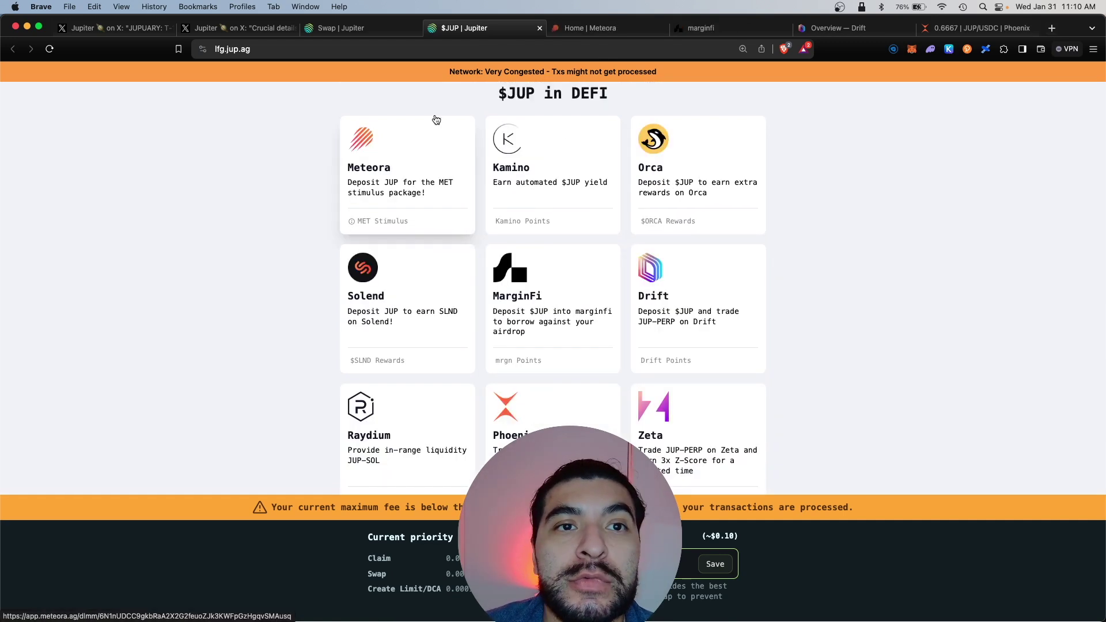
pyautogui.click(430, 171)
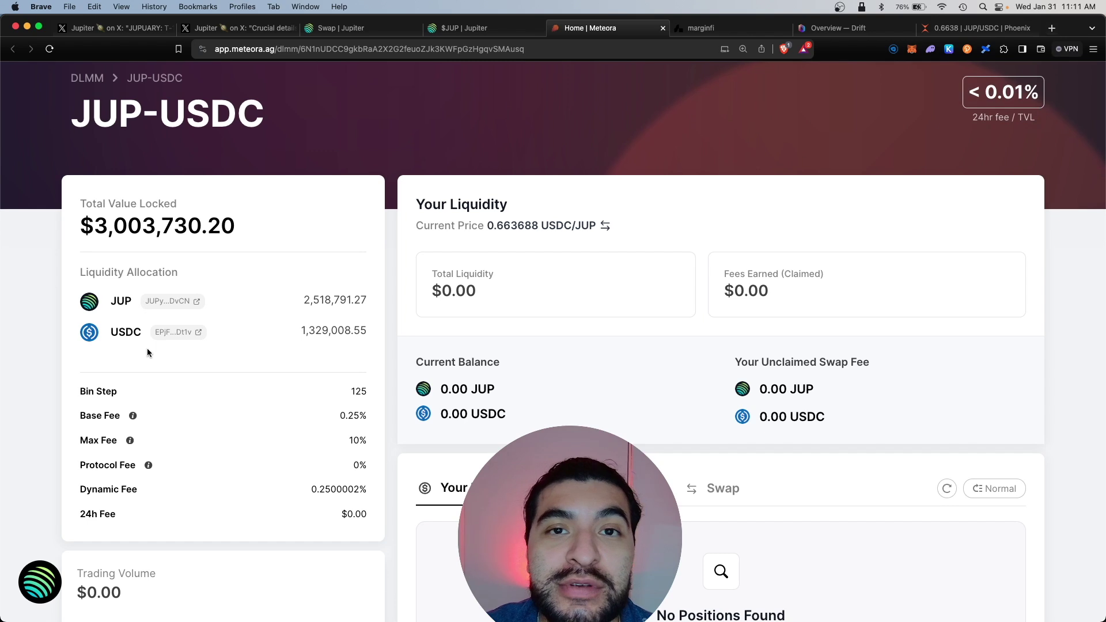
# - Enter 10 JUP for the 0.435044–1.0125 range over 69 bins and submit Add Liquidity
pyautogui.scroll(-4, 314, 200)
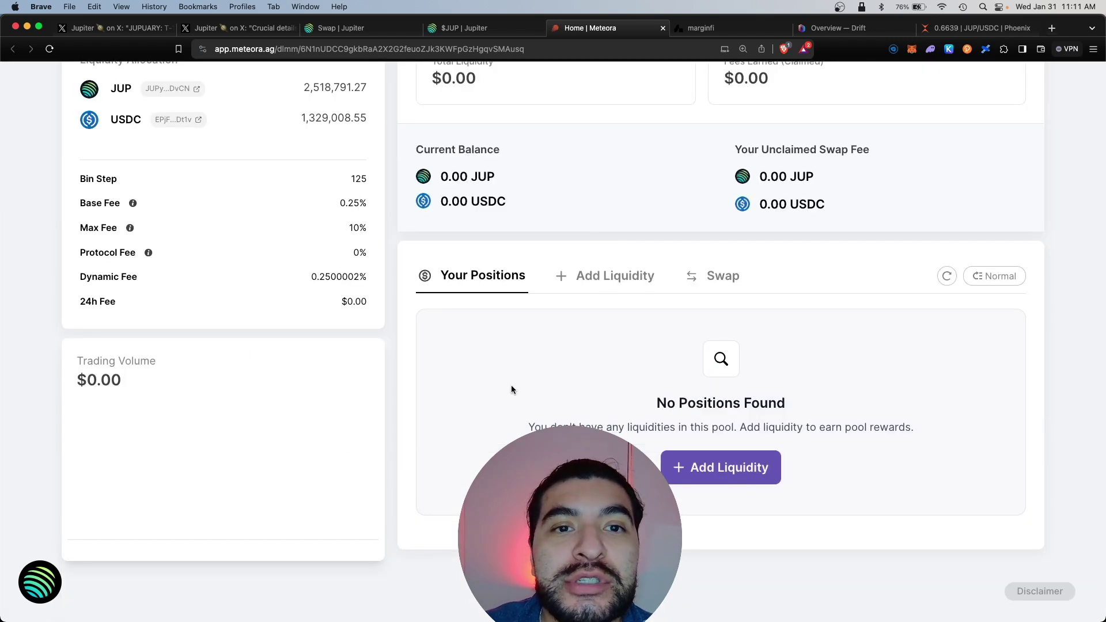
pyautogui.click(677, 467)
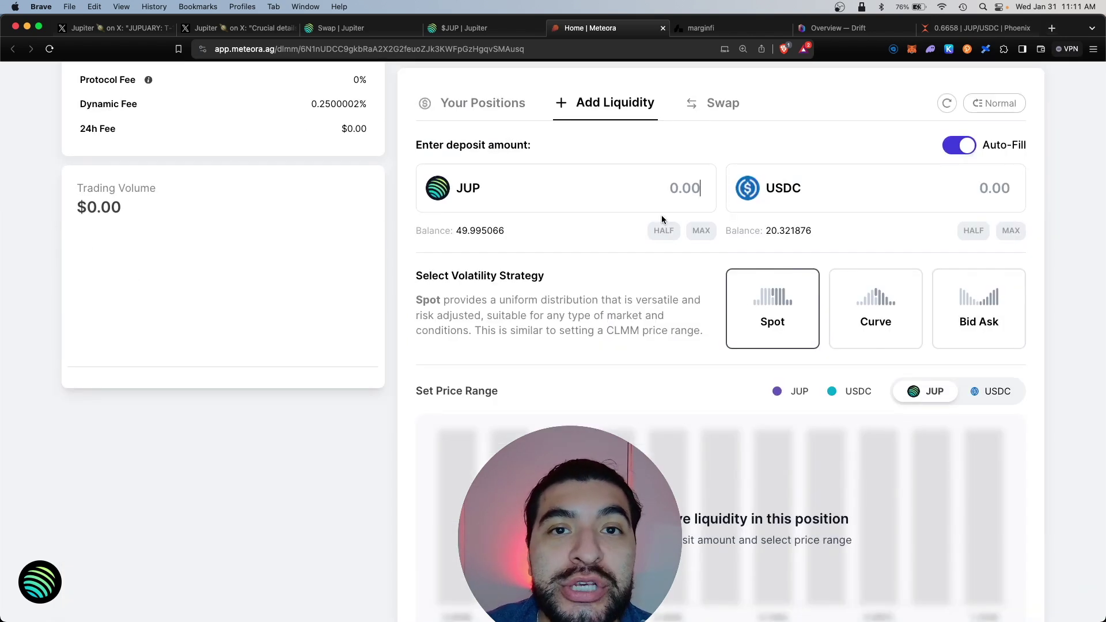
pyautogui.write('10')
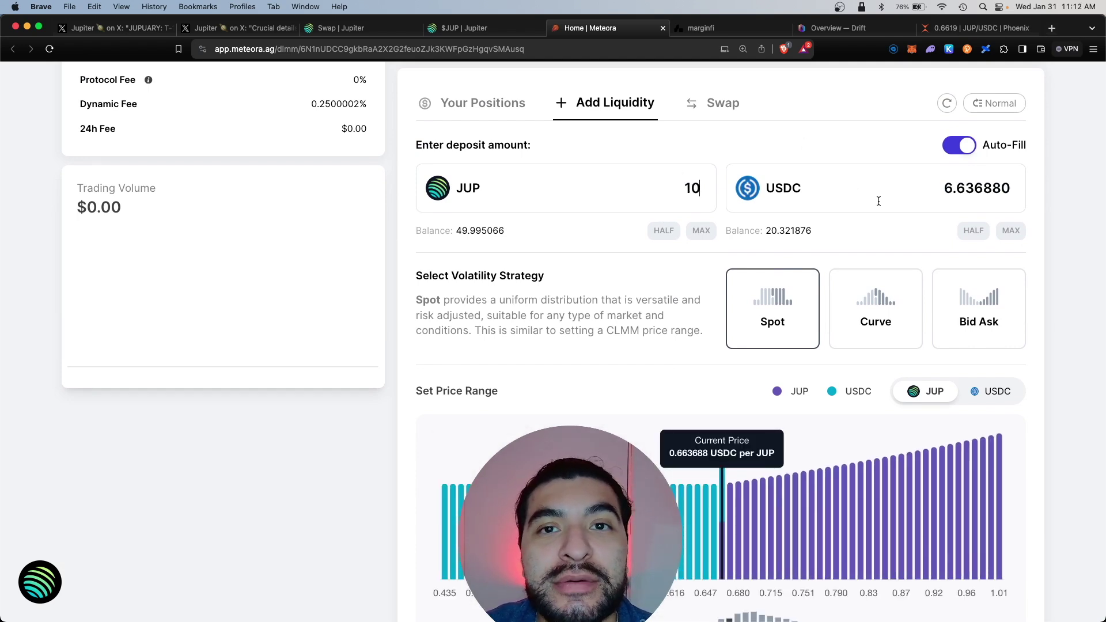
pyautogui.scroll(-2, 896, 197)
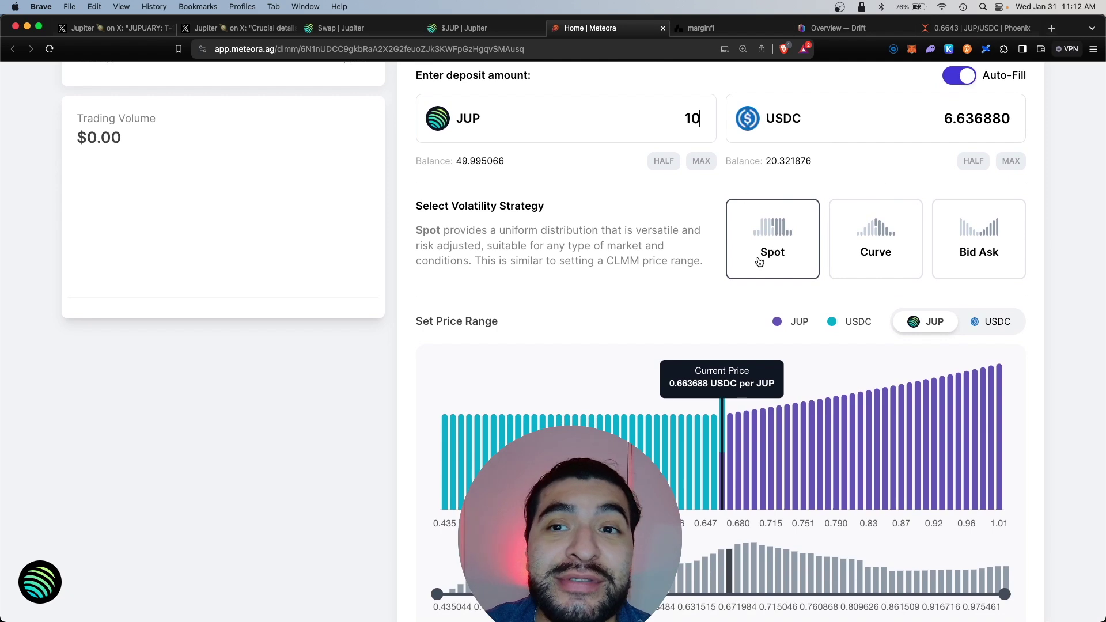
pyautogui.scroll(-5, 898, 326)
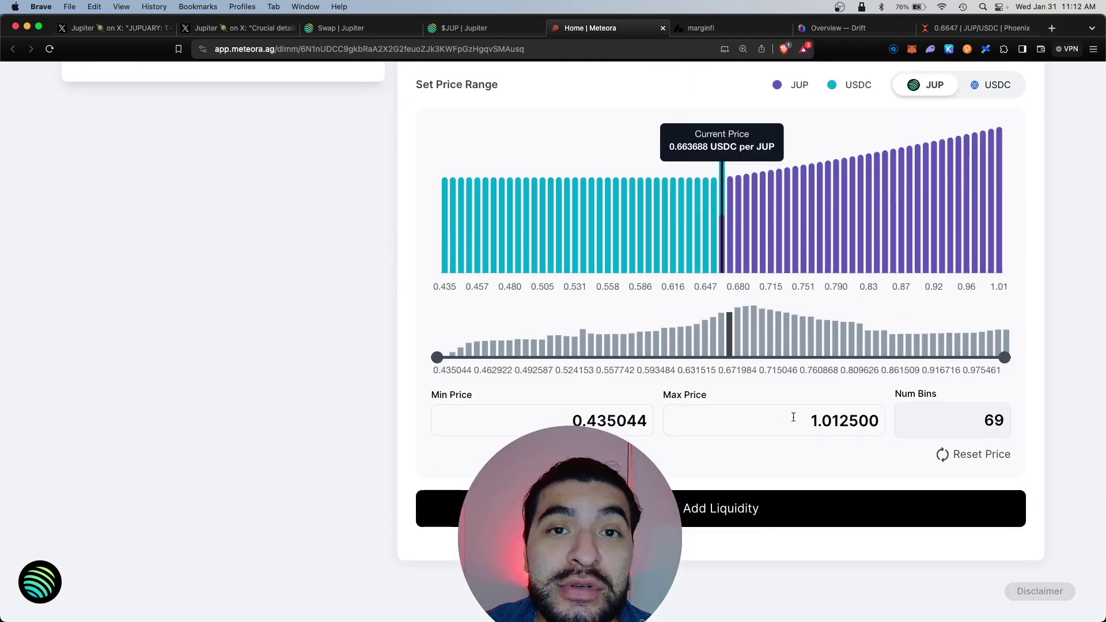
pyautogui.click(782, 510)
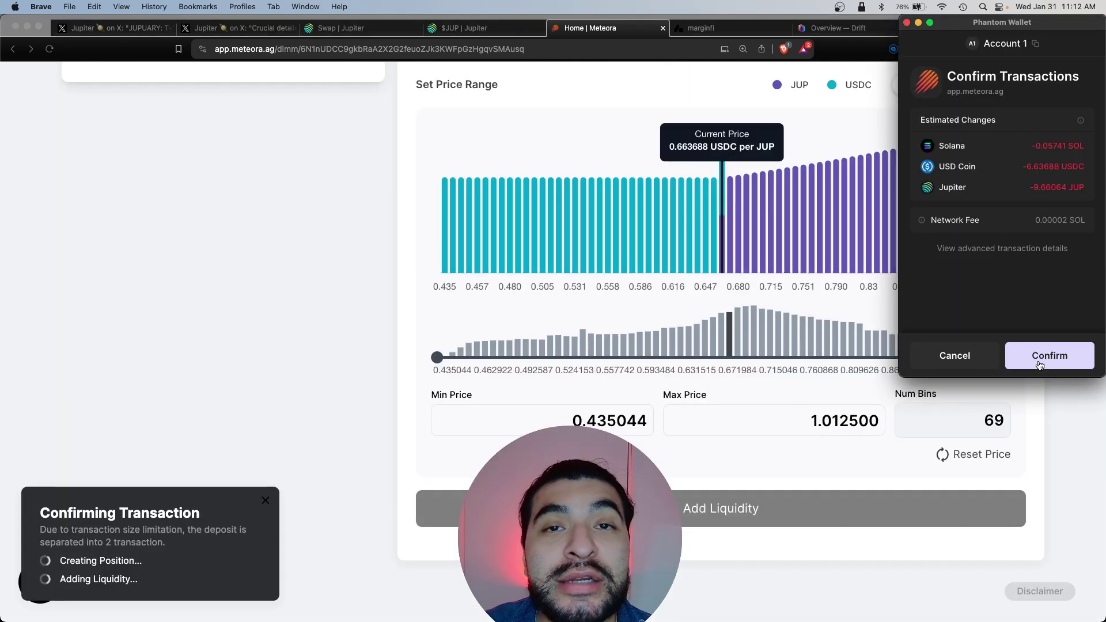
# - Confirm the deposit in Phantom, then expand the new $13.03 position and view its Withdraw options
pyautogui.click(1040, 366)
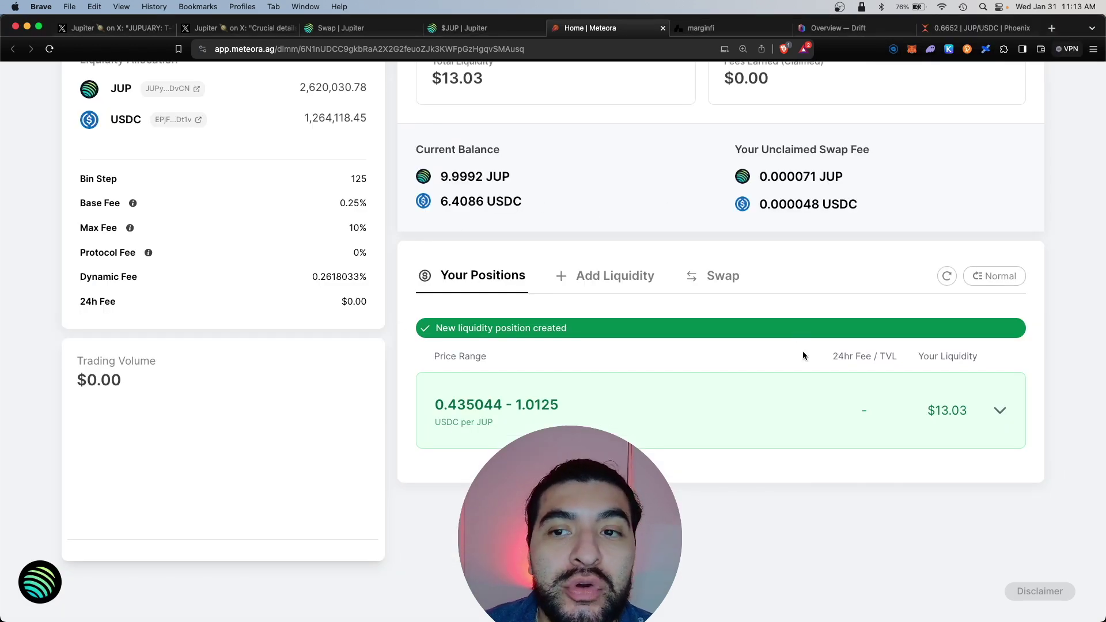
pyautogui.click(999, 413)
pyautogui.scroll(-8, 1024, 378)
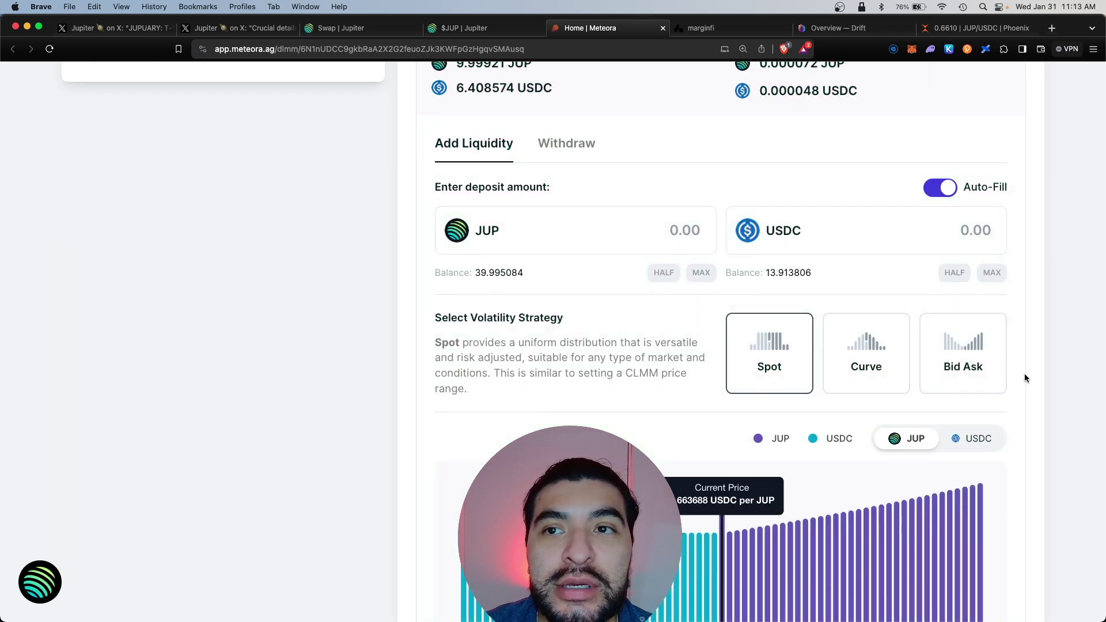
pyautogui.scroll(3, 574, 337)
pyautogui.click(567, 325)
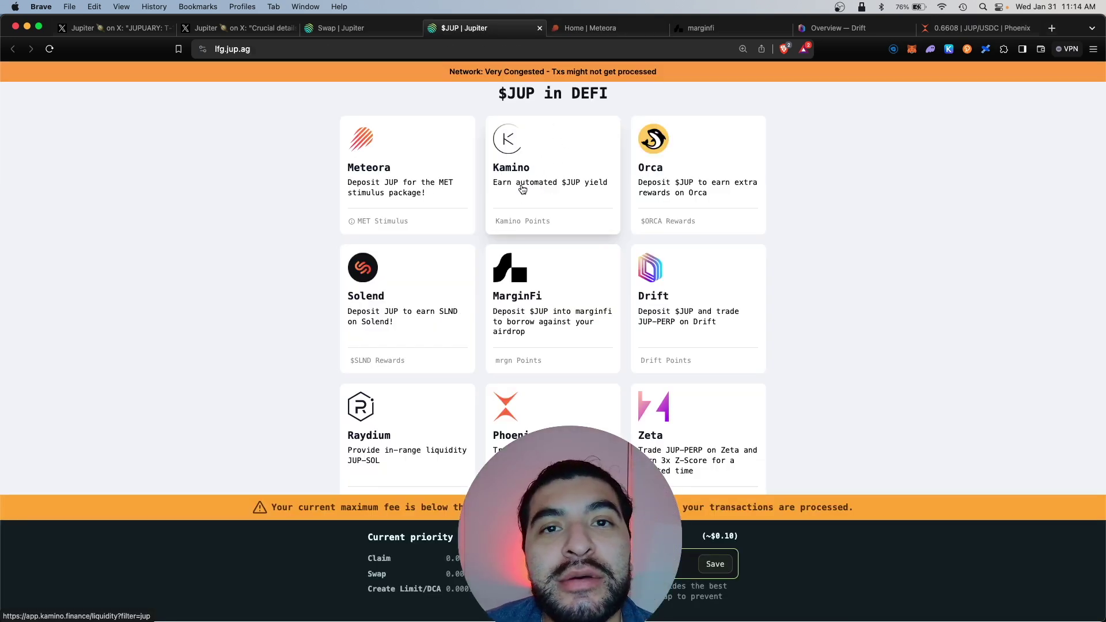
# - Open Kamino's JUP vaults from the Kamino card, browse the list, and pick the JUP-bSOL vault
pyautogui.click(523, 189)
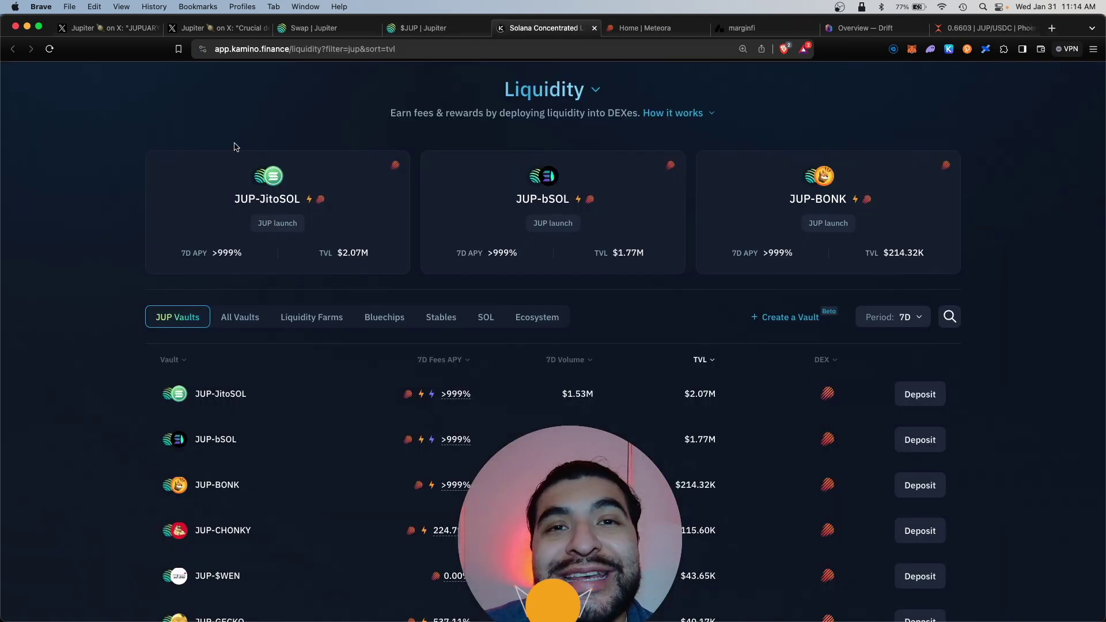
pyautogui.scroll(-3, 345, 250)
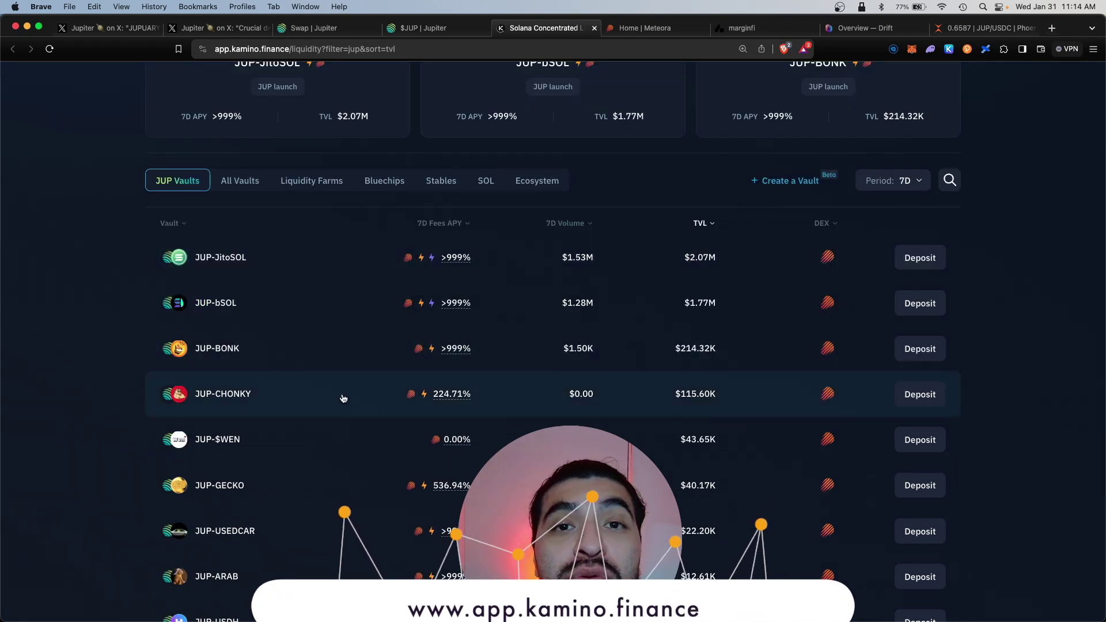
pyautogui.scroll(-1, 301, 279)
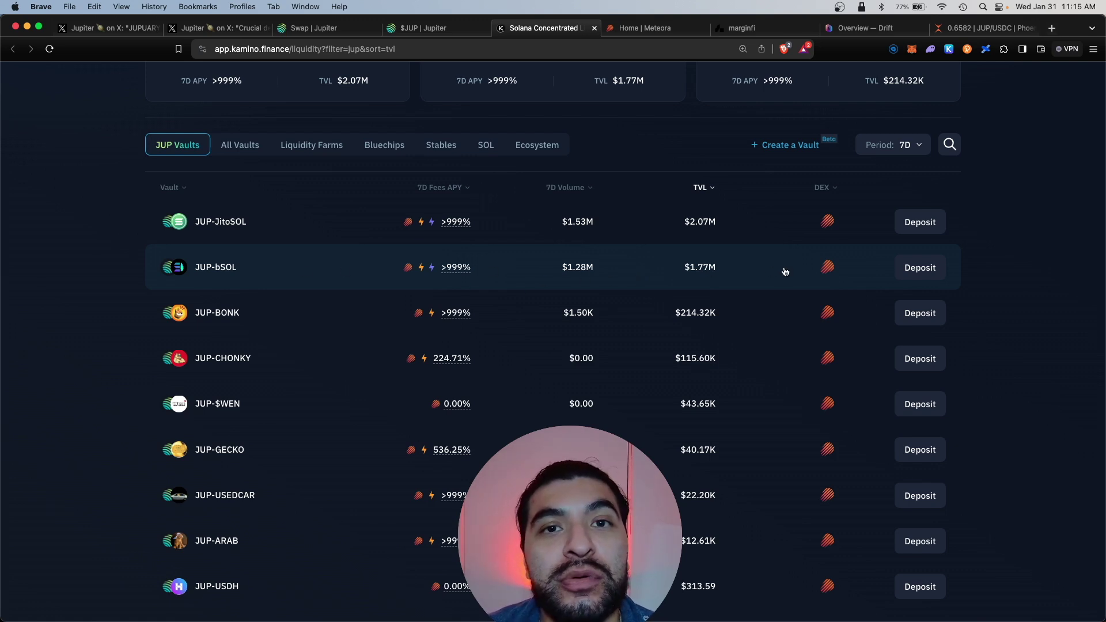
pyautogui.scroll(-3, 784, 272)
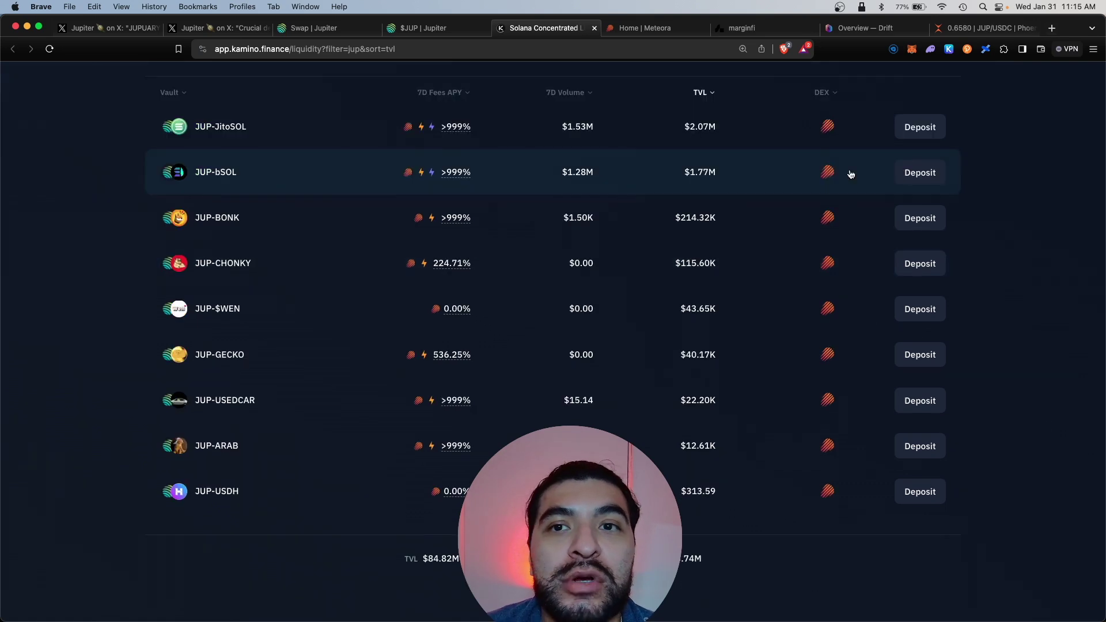
pyautogui.click(916, 173)
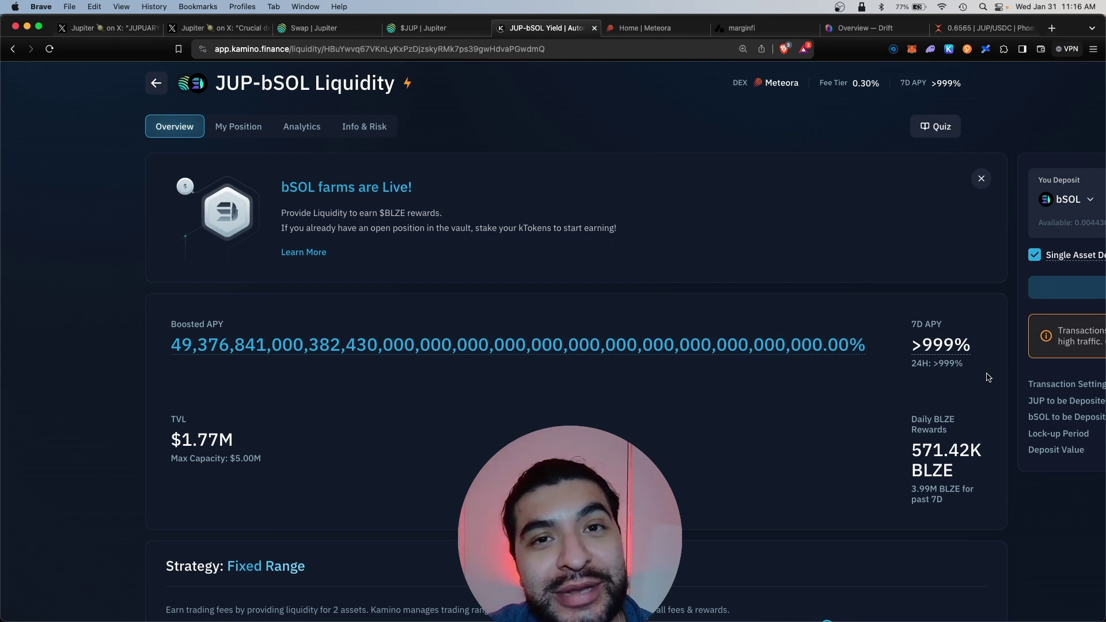
# - Deposit 10 JUP single-asset into the JUP-bSOL vault, confirm in Phantom, and view the position
pyautogui.hscroll(5, 988, 375)
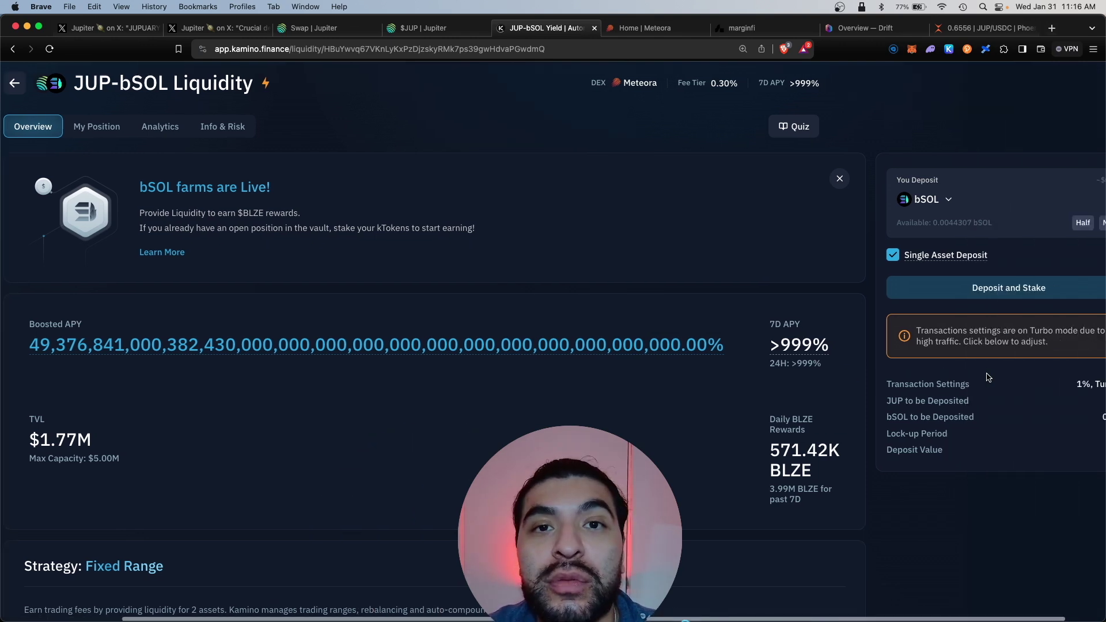
pyautogui.click(909, 202)
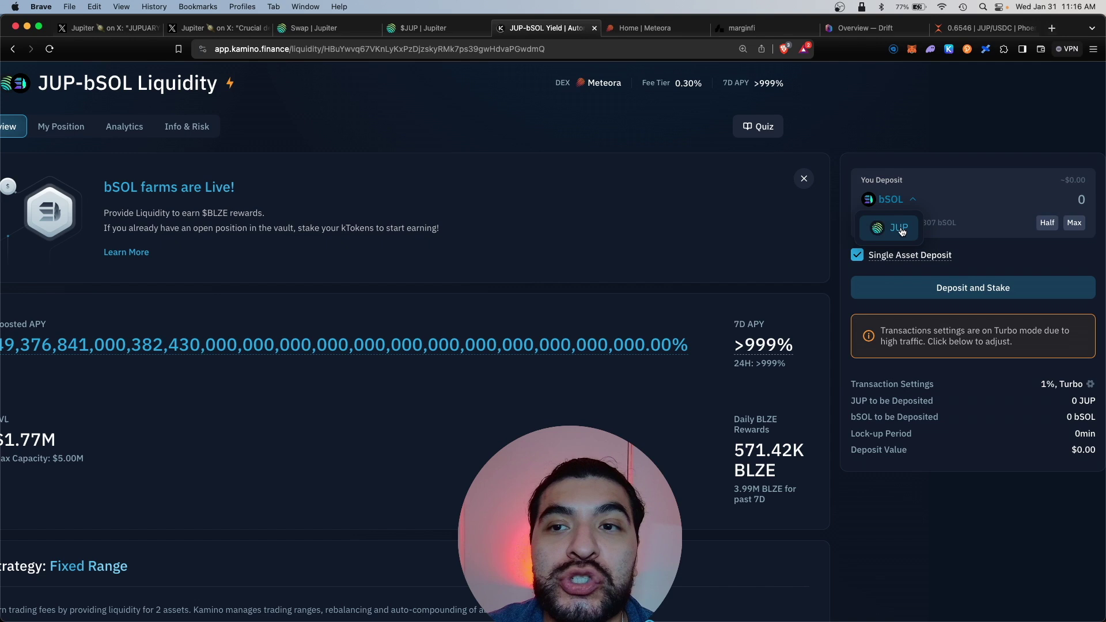
pyautogui.click(896, 228)
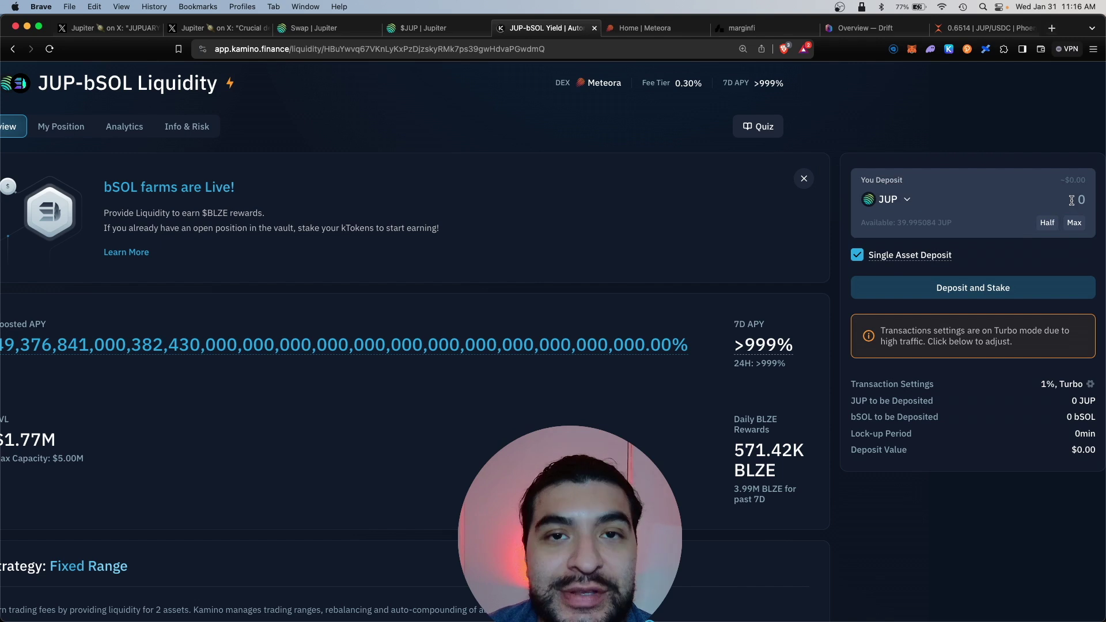
pyautogui.write('10')
pyautogui.click(1001, 296)
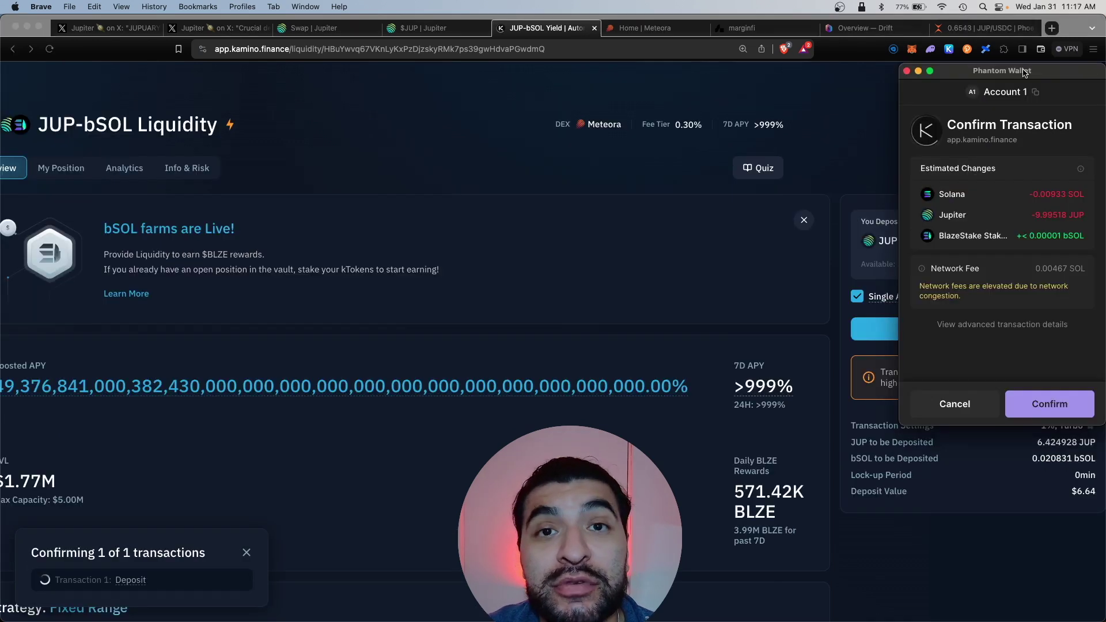
pyautogui.click(1049, 402)
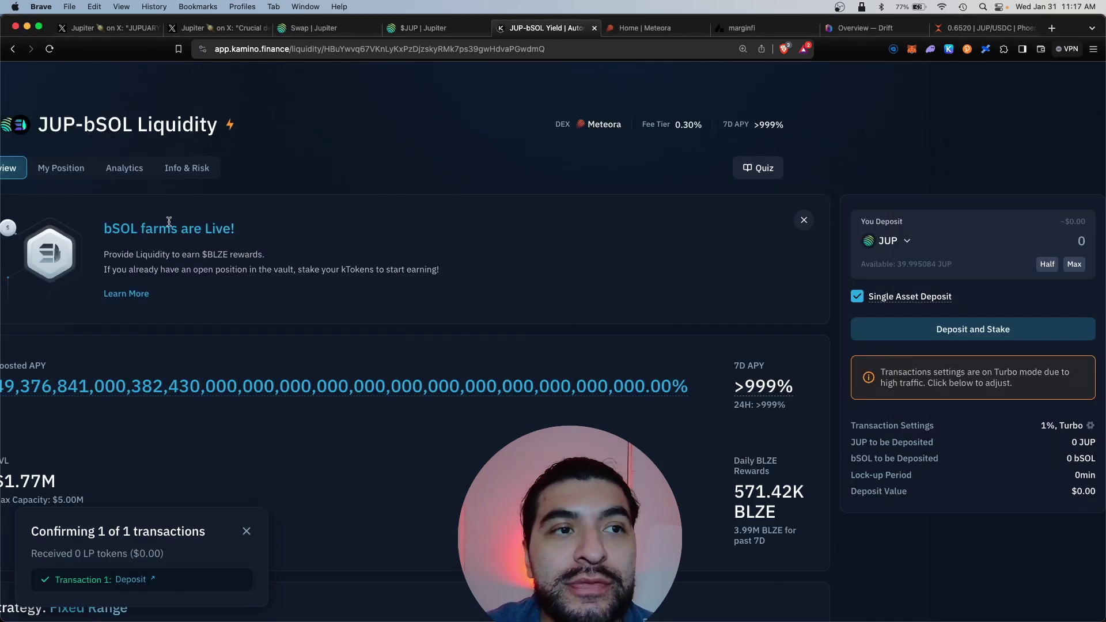
pyautogui.click(70, 174)
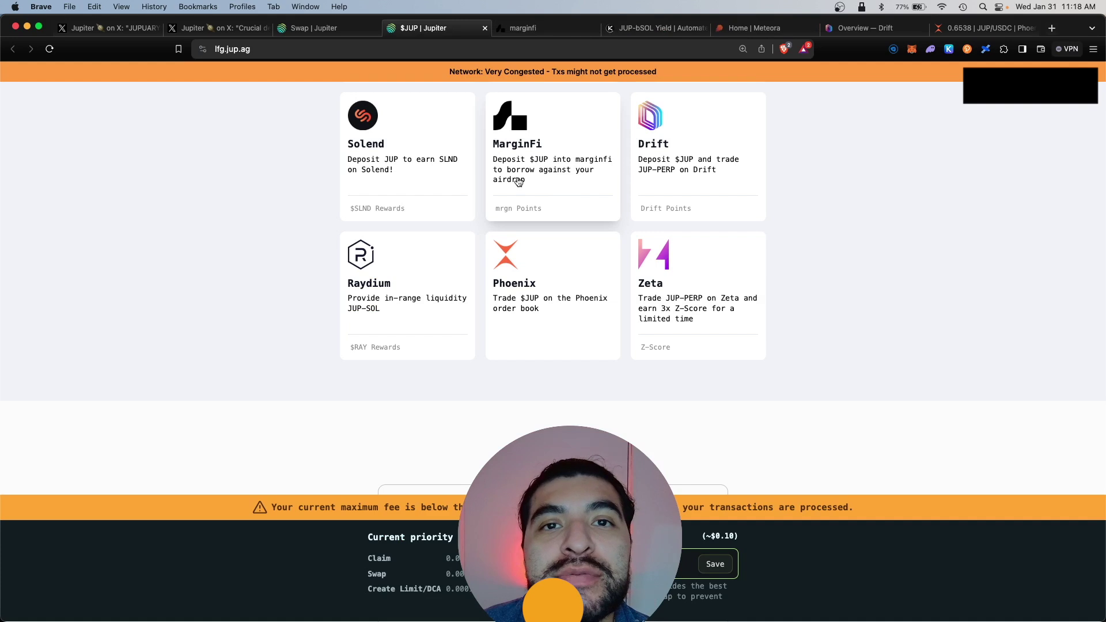
pyautogui.click(524, 27)
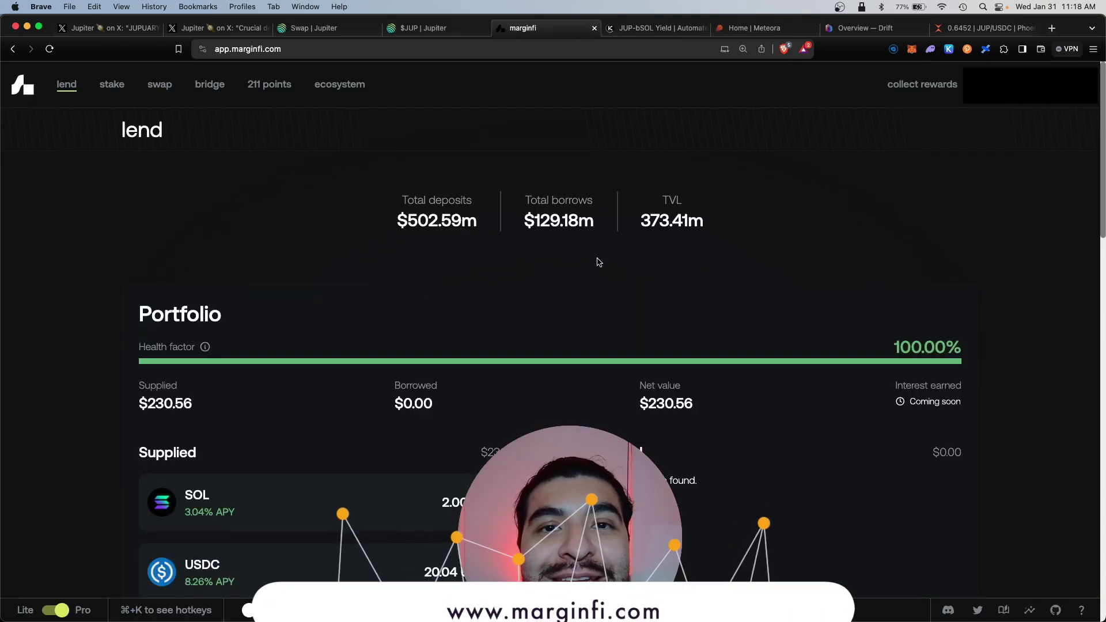
# - Supply 10 JUP to MarginFi's global pool, confirm it in the wallet, and dismiss the completion message
pyautogui.scroll(-3, 79, 280)
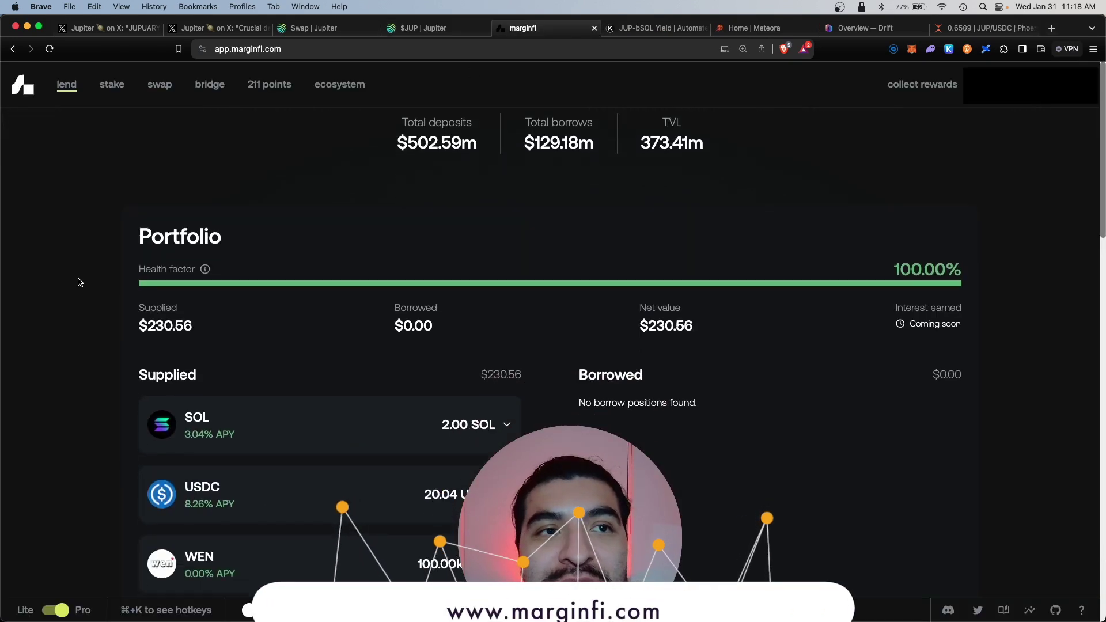
pyautogui.scroll(3, 79, 280)
pyautogui.scroll(-5, 80, 248)
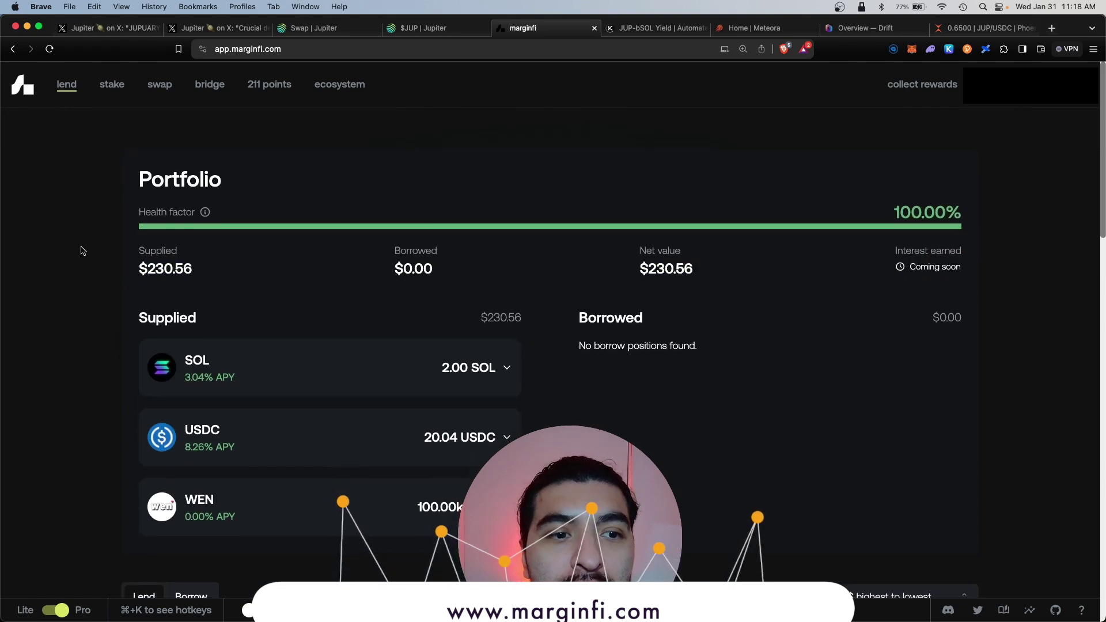
pyautogui.scroll(-10, 760, 282)
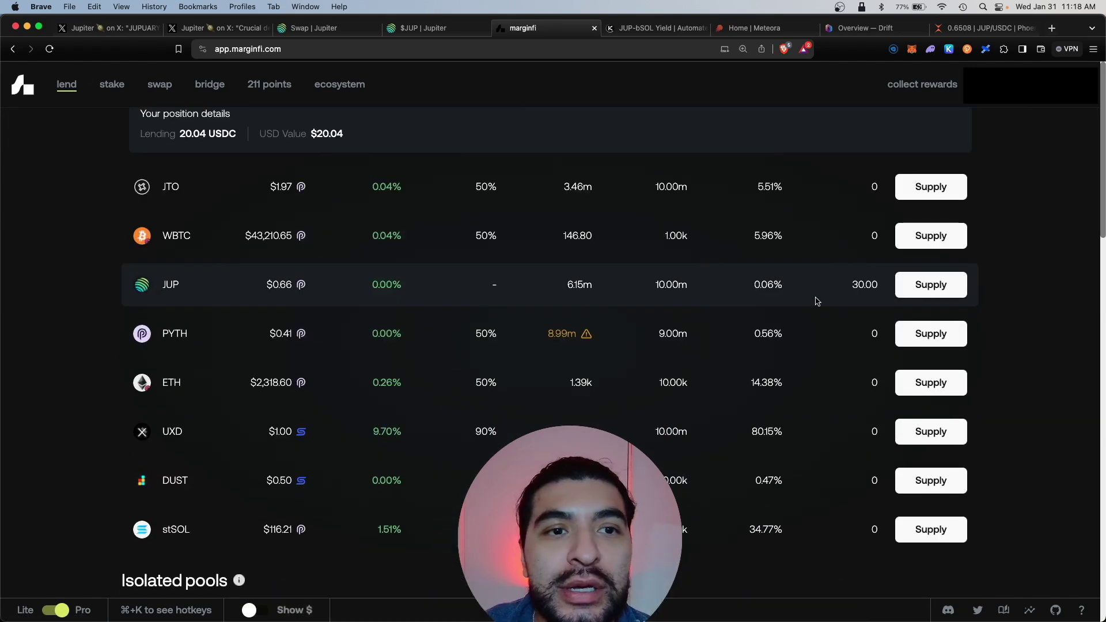
pyautogui.click(946, 286)
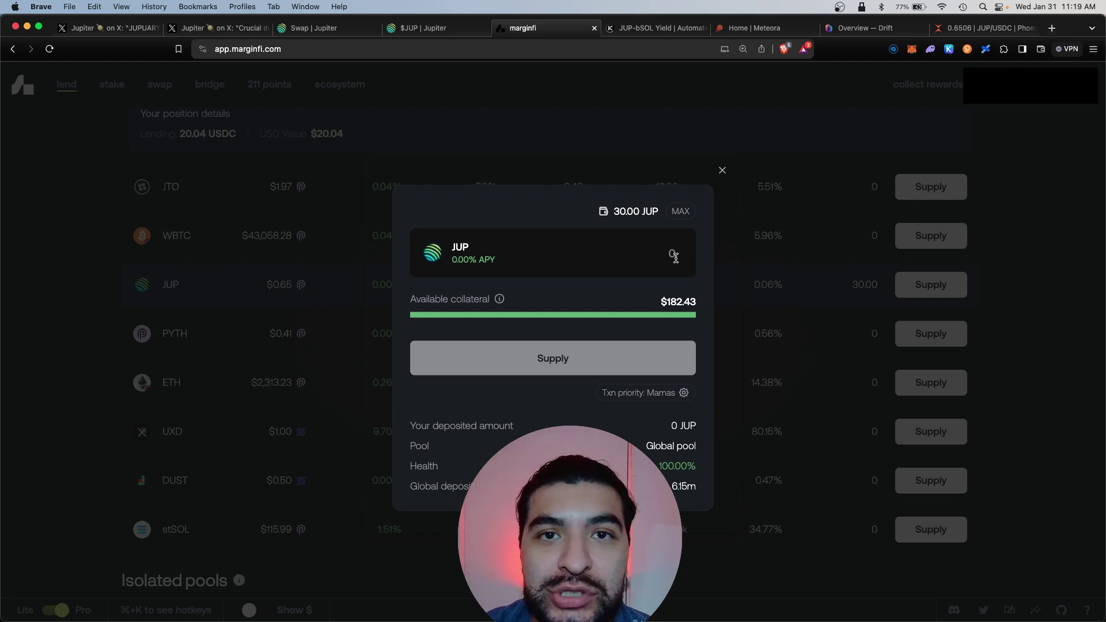
pyautogui.write('10')
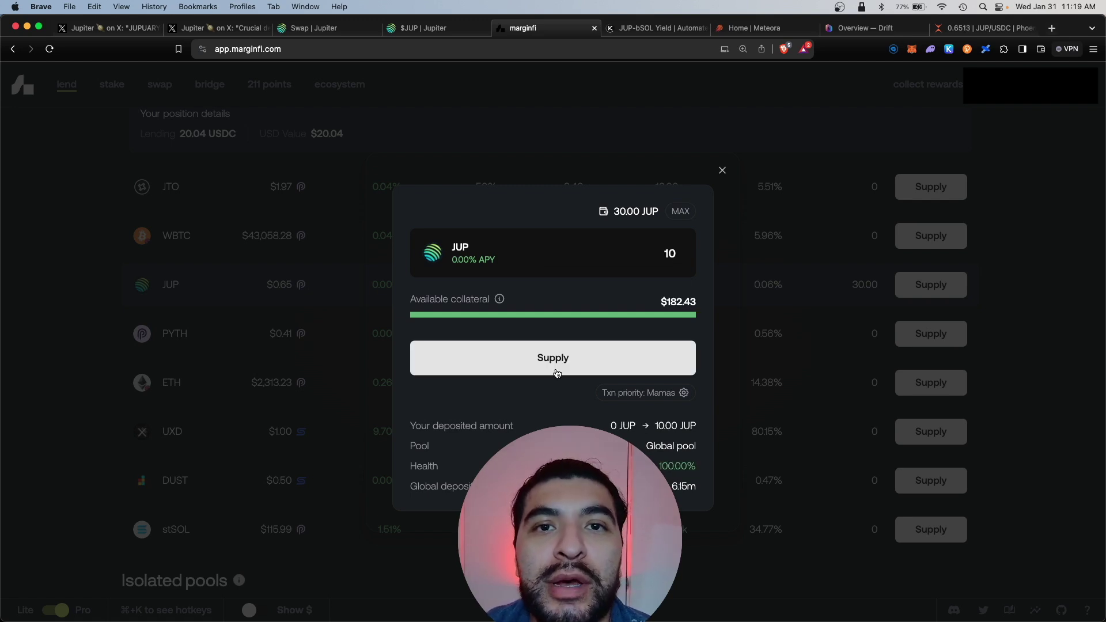
pyautogui.click(558, 371)
pyautogui.click(1083, 468)
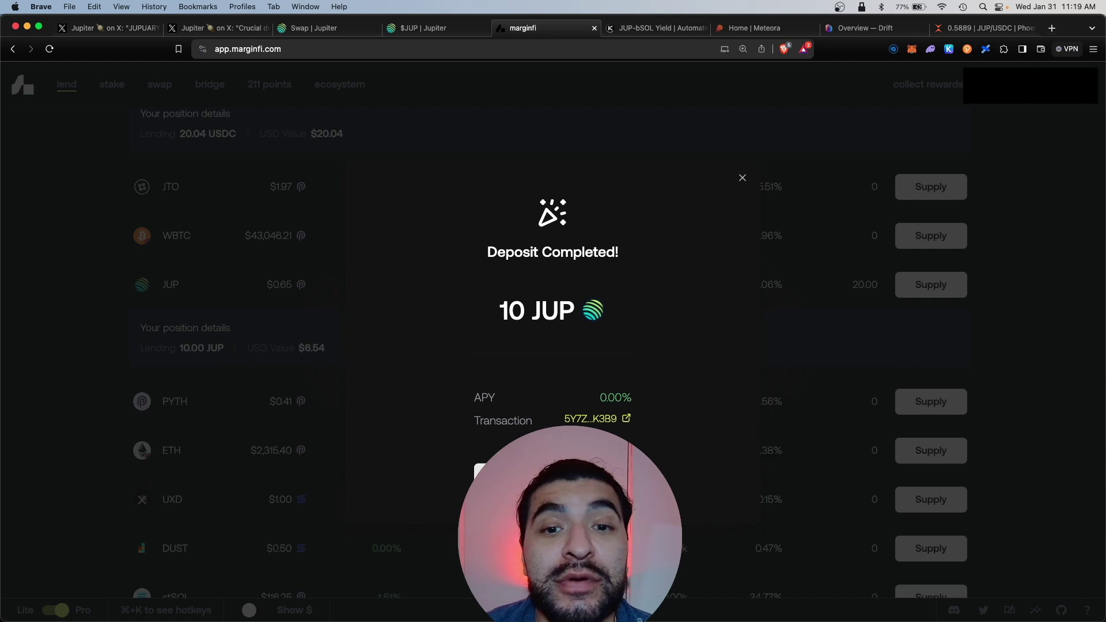
pyautogui.click(727, 173)
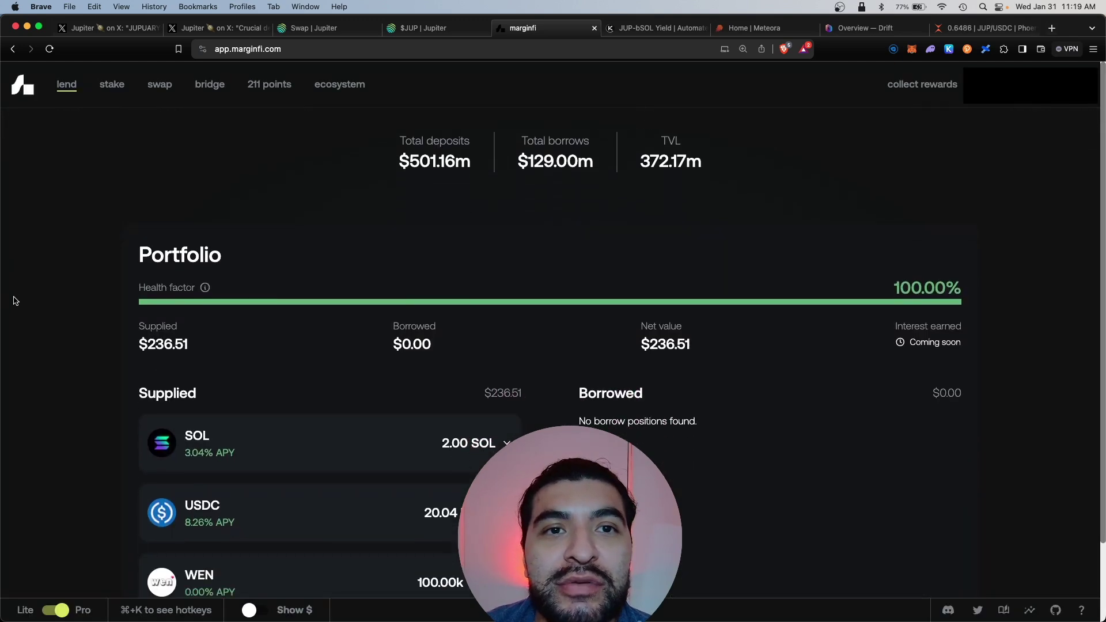
pyautogui.scroll(-3, 14, 301)
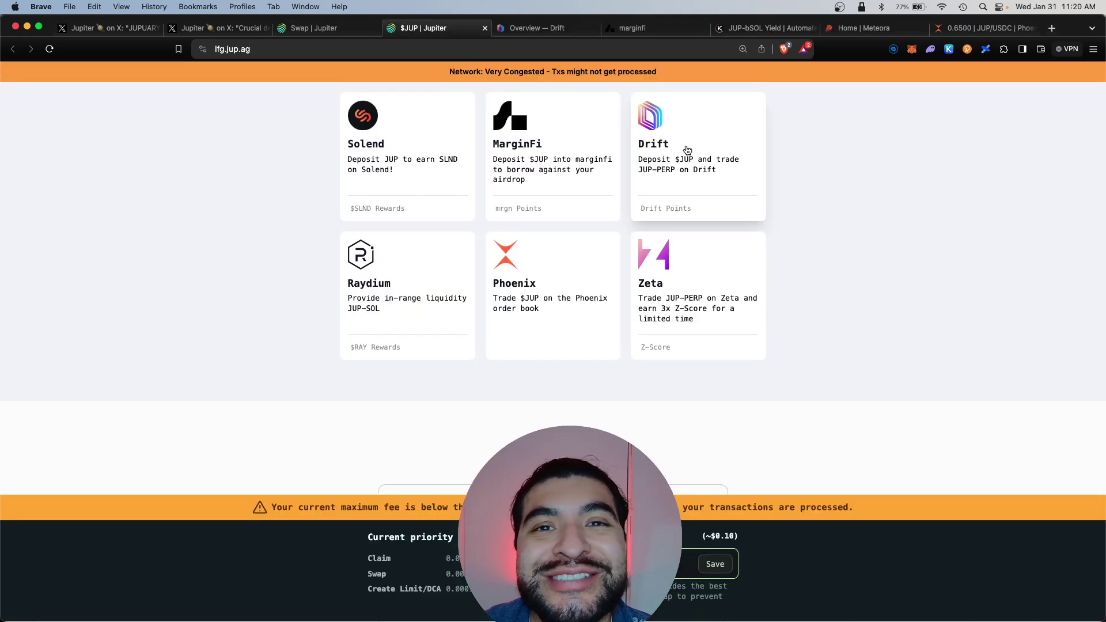
pyautogui.click(711, 184)
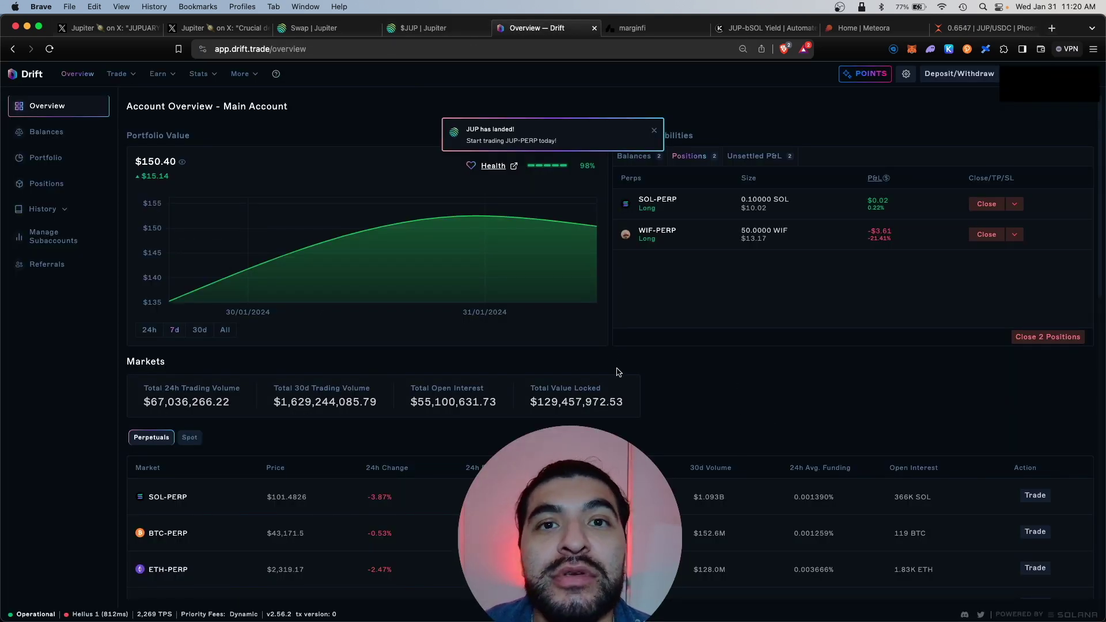
pyautogui.moveTo(118, 74)
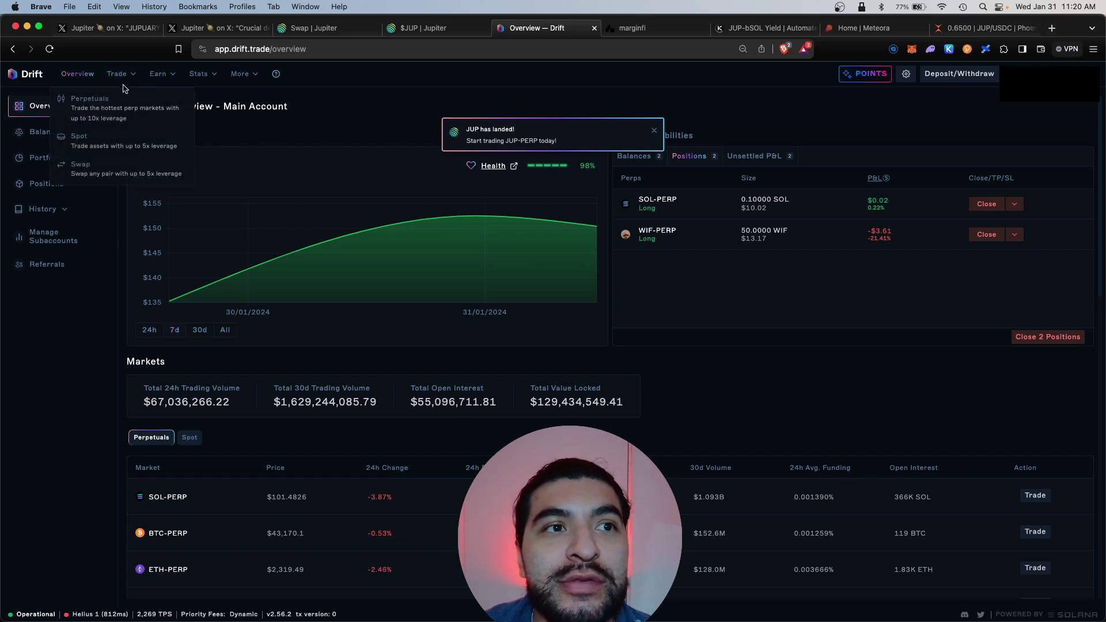
pyautogui.click(78, 114)
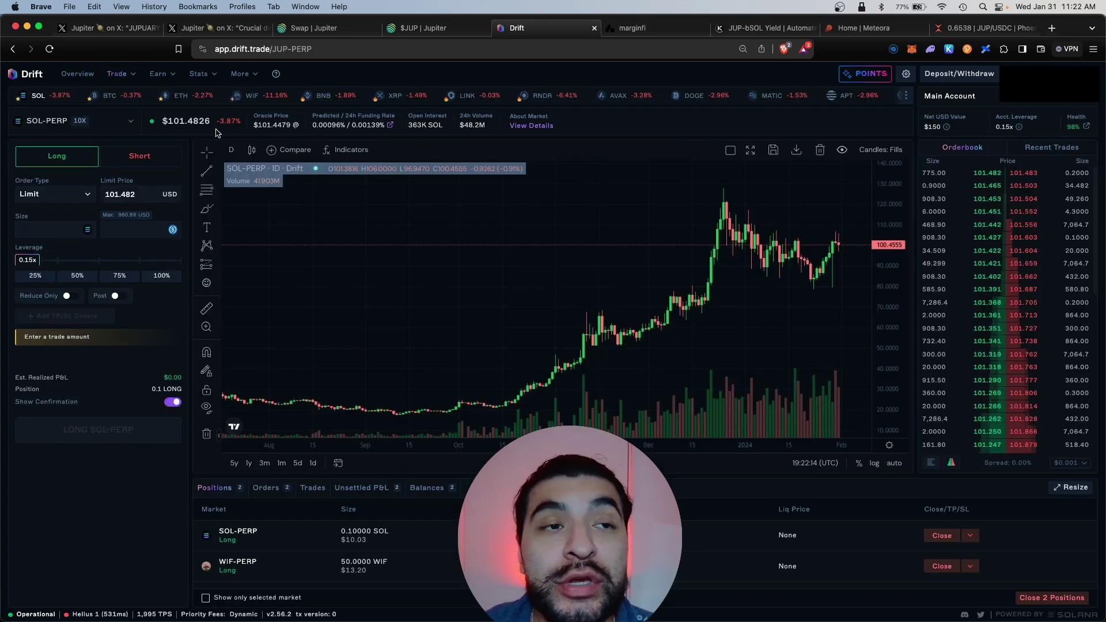
# - Browse the market list, toggle the order form Short then Long, and open Deposit/Withdraw
pyautogui.click(103, 121)
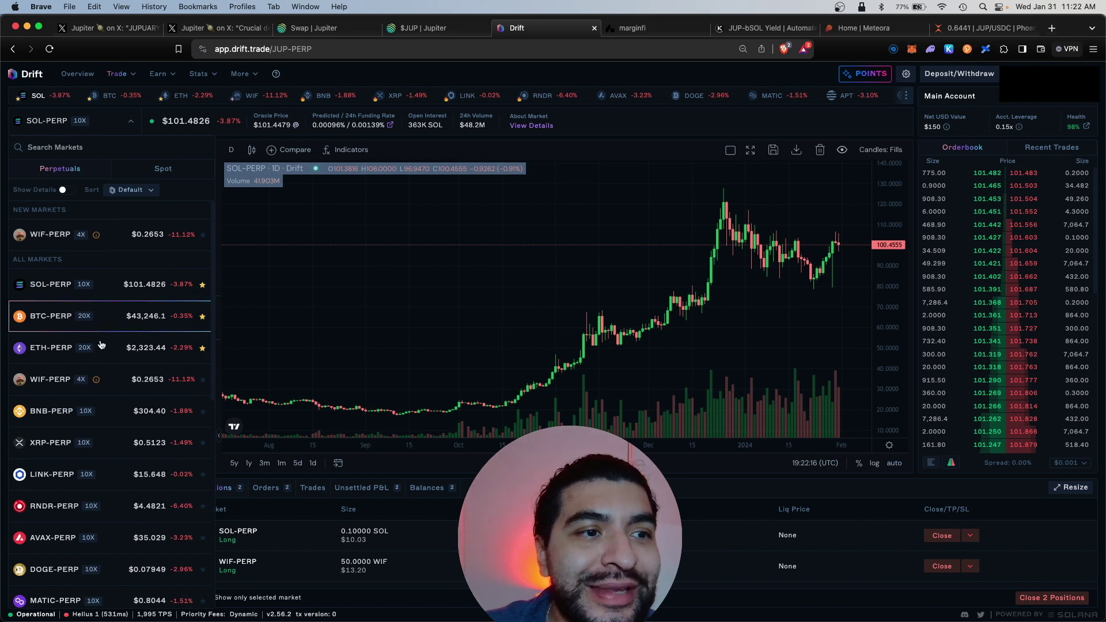
pyautogui.click(122, 618)
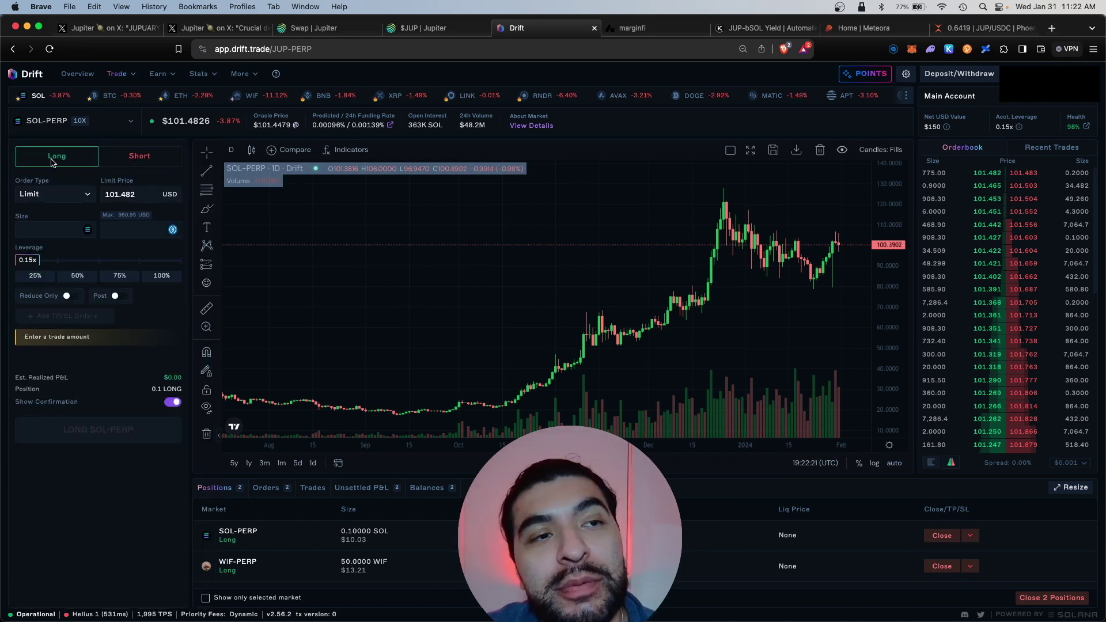
pyautogui.click(132, 160)
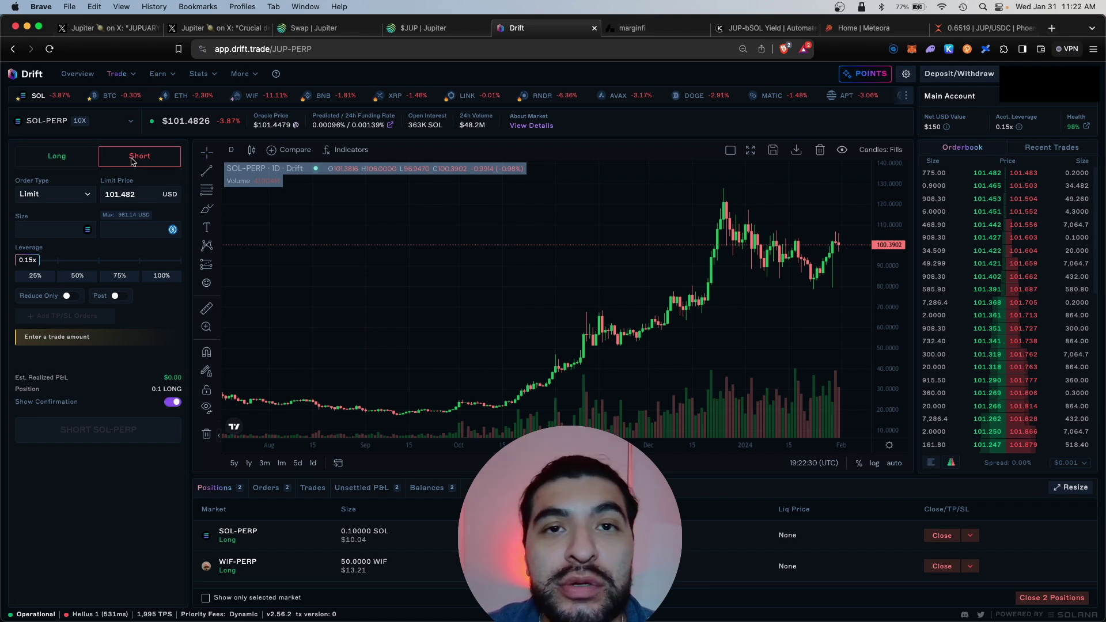
pyautogui.click(74, 164)
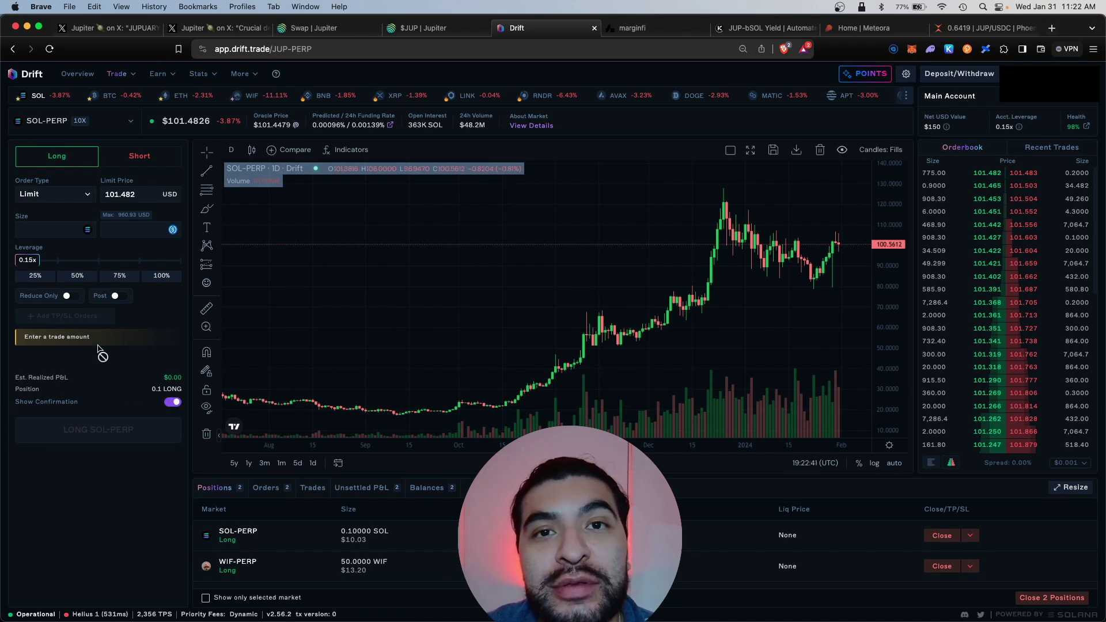
pyautogui.click(874, 79)
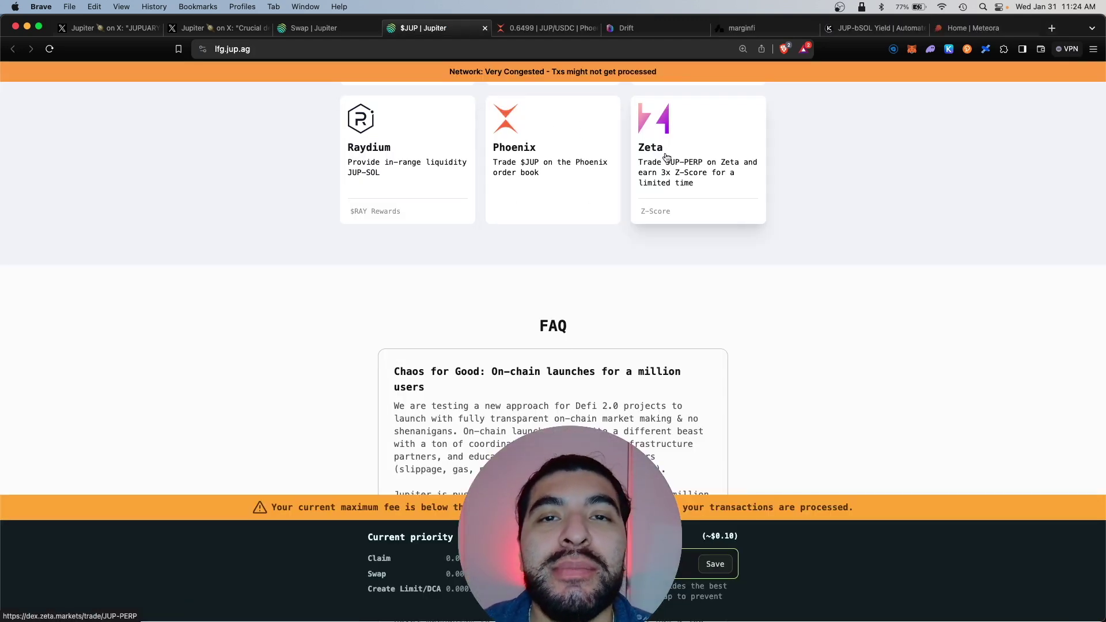
# - Market-buy 1.01 JUP for 0.66 USDC on Phoenix, view My Trades, then return to Jupiter LFG
pyautogui.click(524, 27)
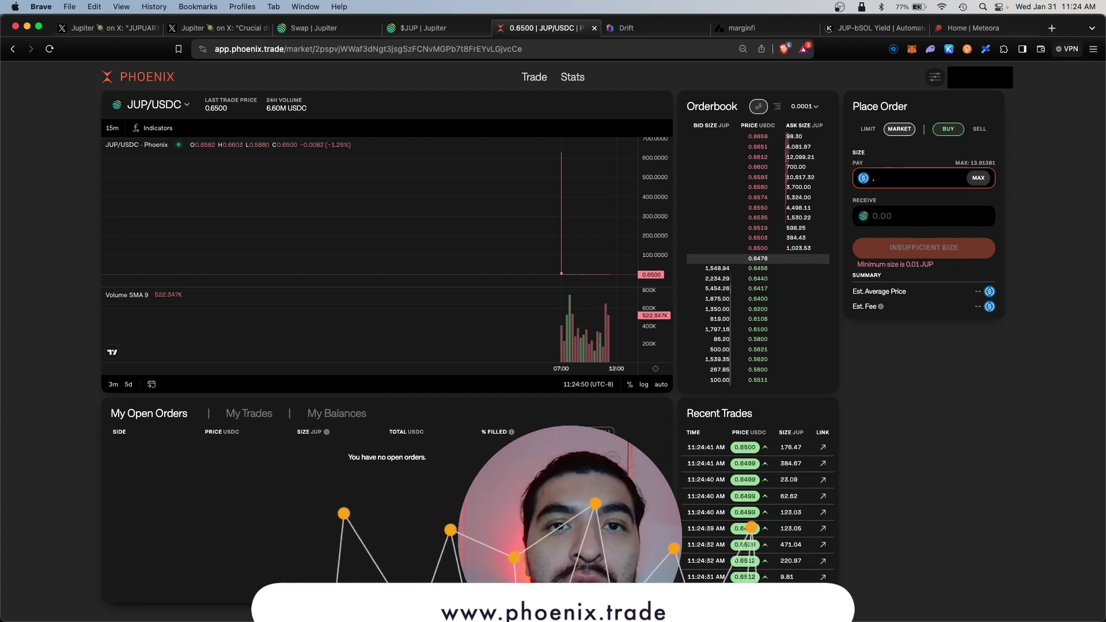
pyautogui.write('.66')
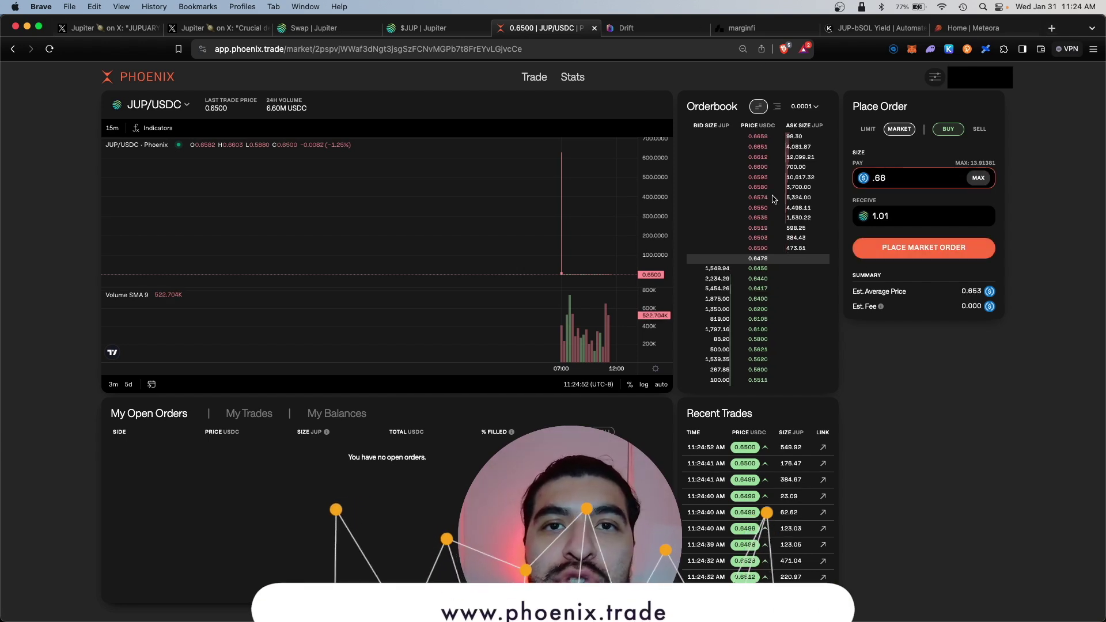
pyautogui.click(931, 249)
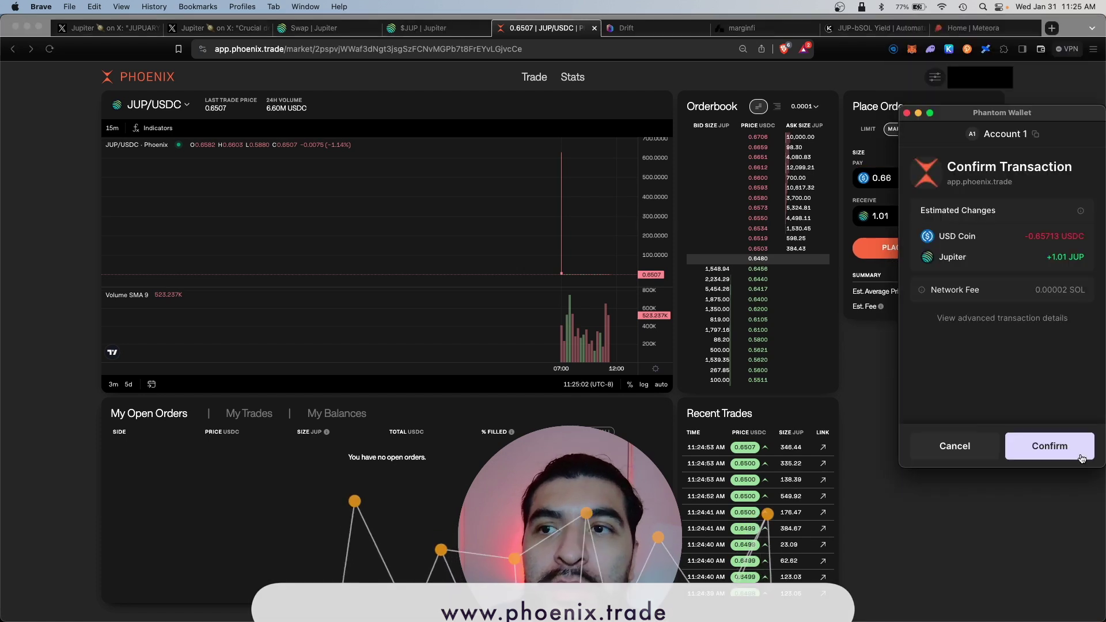
pyautogui.click(1052, 444)
pyautogui.click(249, 414)
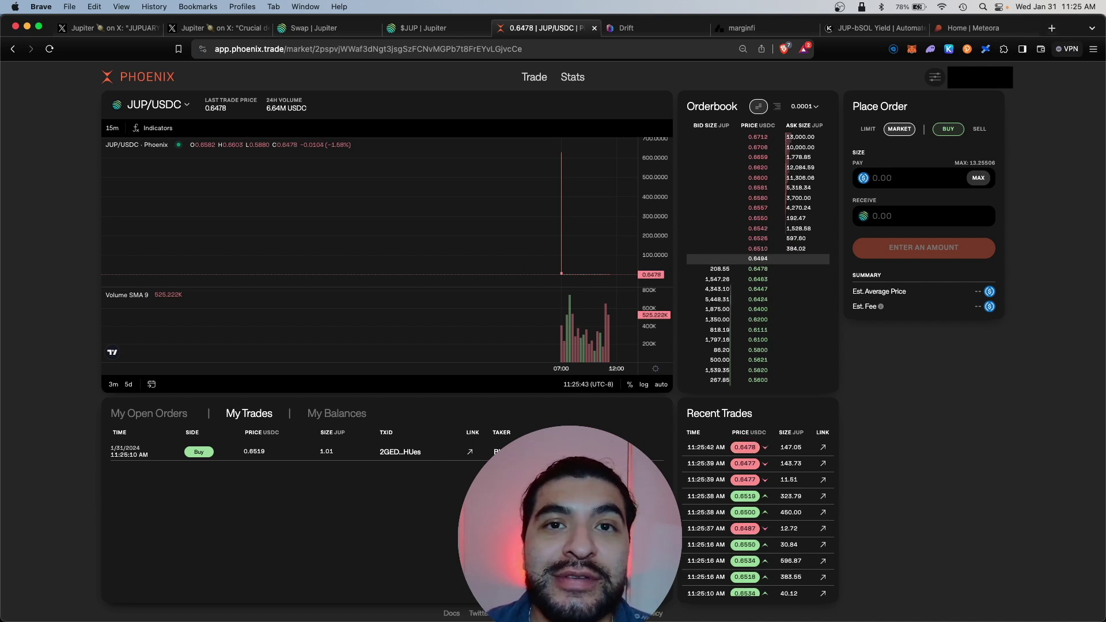
pyautogui.hotkey('ctrl', 'shift', 'Tab')
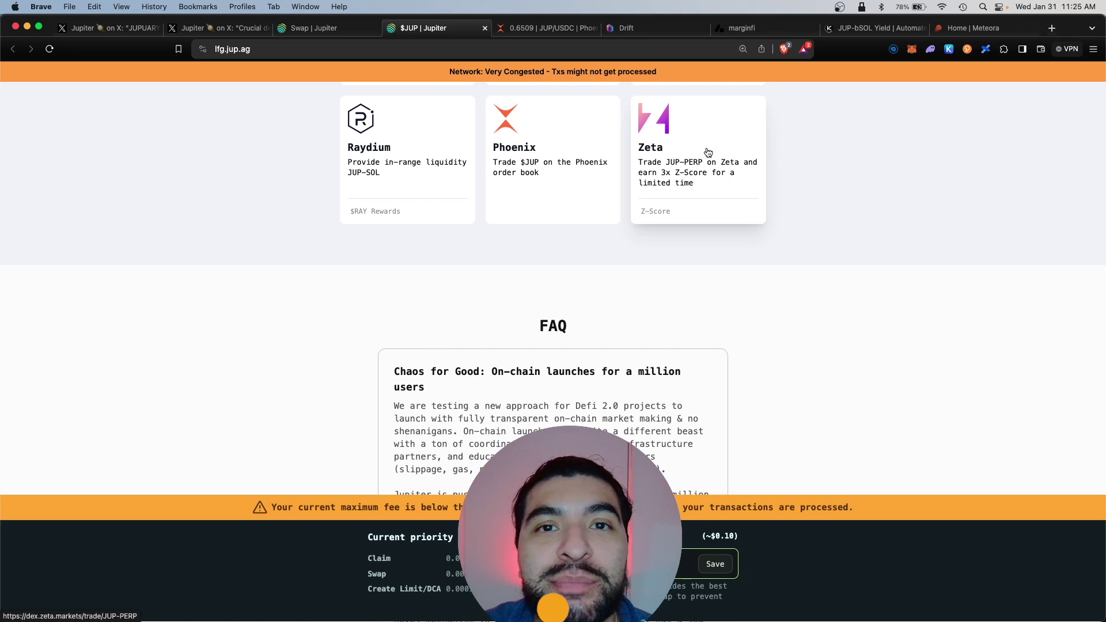
# - Open Zeta's perpetuals page and select the JUP-PERP market
pyautogui.click(708, 152)
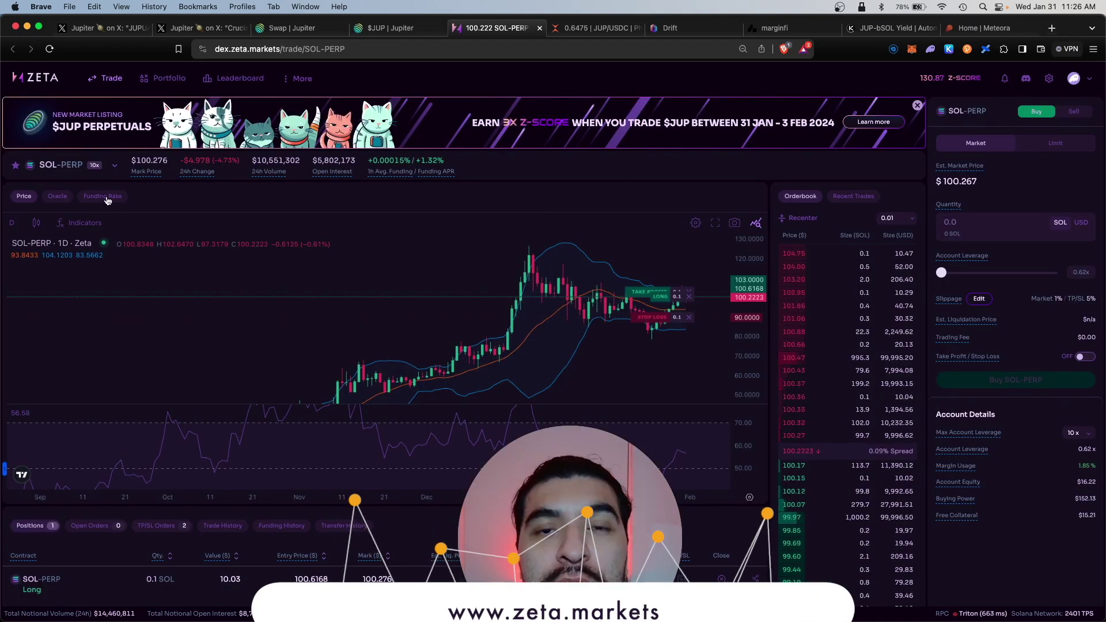
pyautogui.click(60, 165)
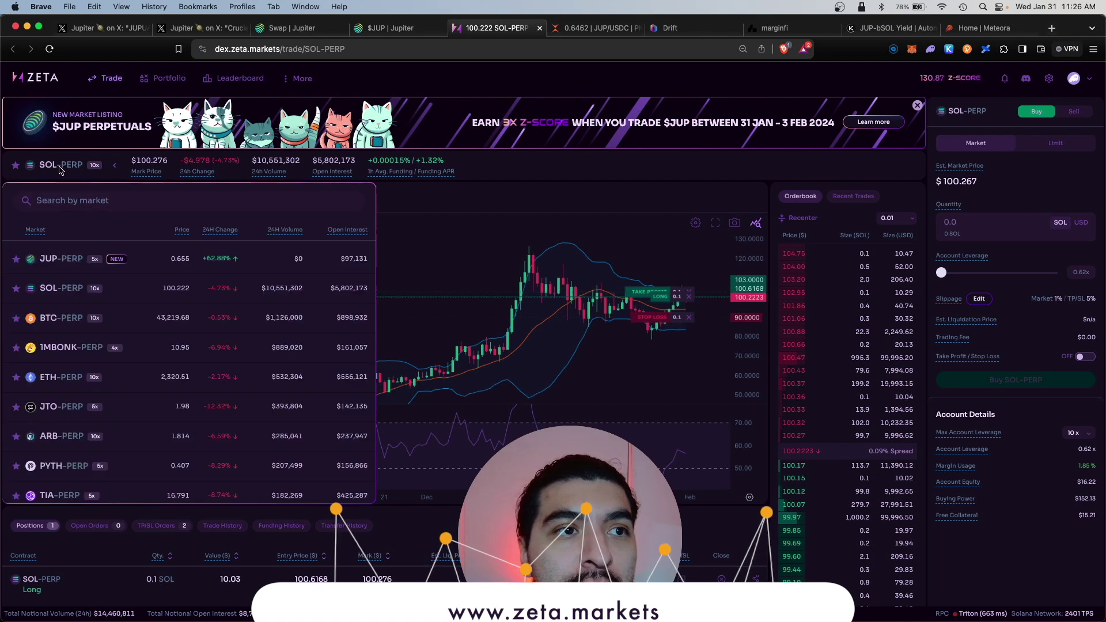
pyautogui.click(57, 266)
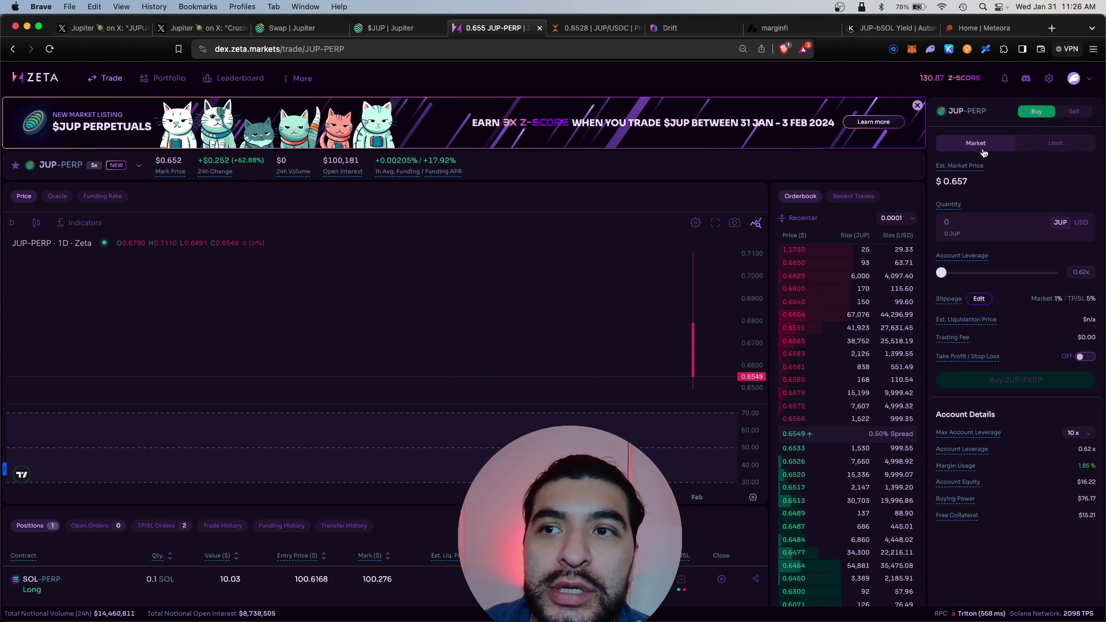
# - Enter quantity 1, raise leverage to 3 JUP, and submit and approve the long order
pyautogui.click(1028, 221)
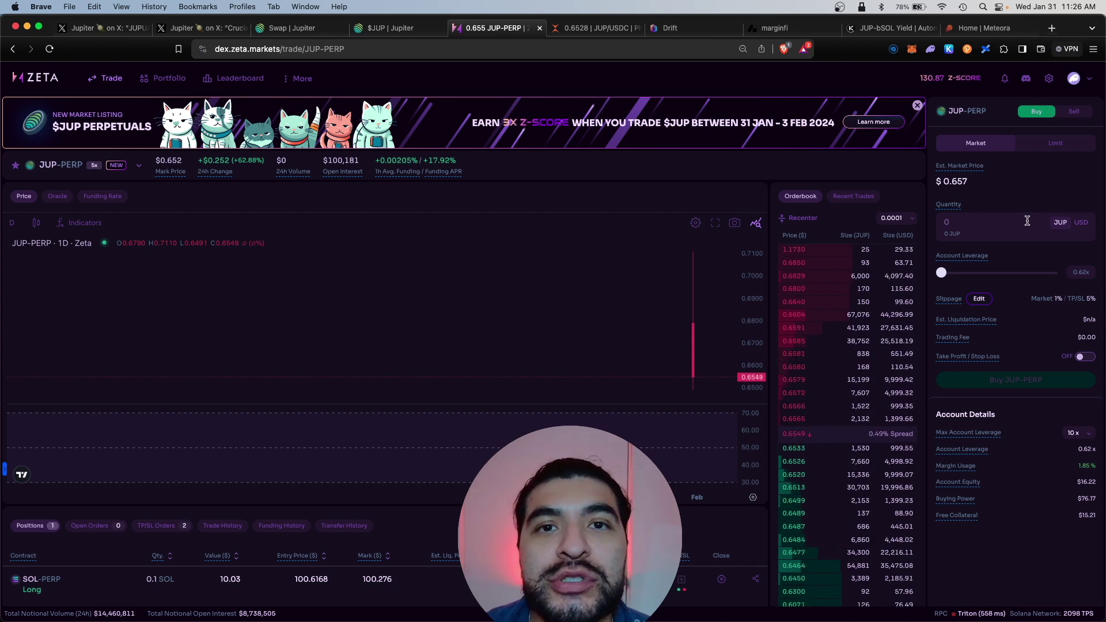
pyautogui.write('1')
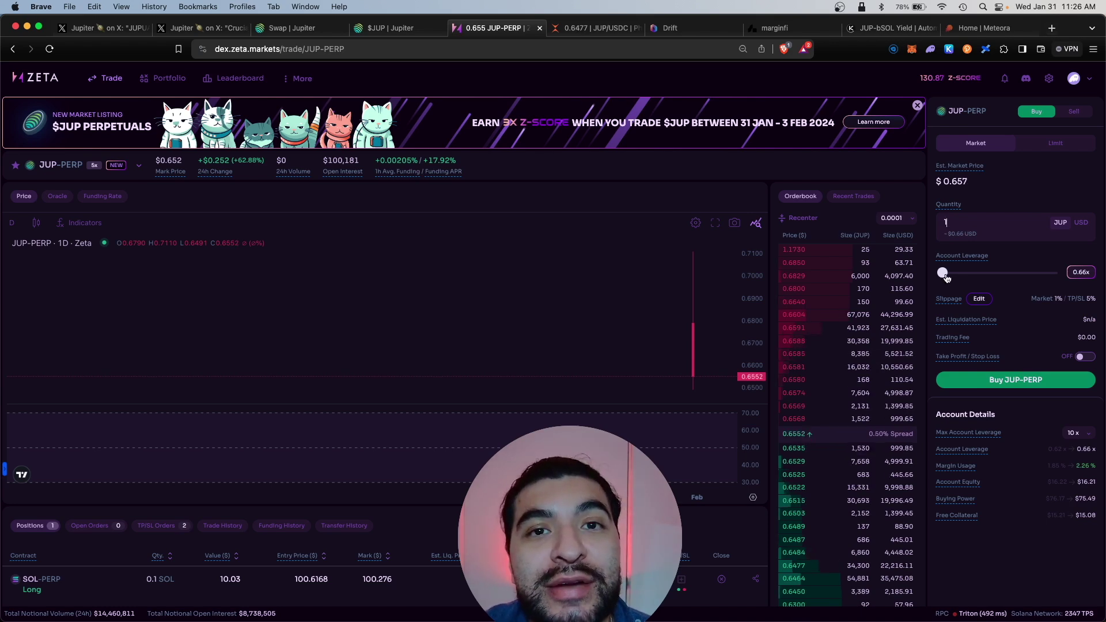
pyautogui.moveTo(948, 278); pyautogui.dragTo(951, 277)
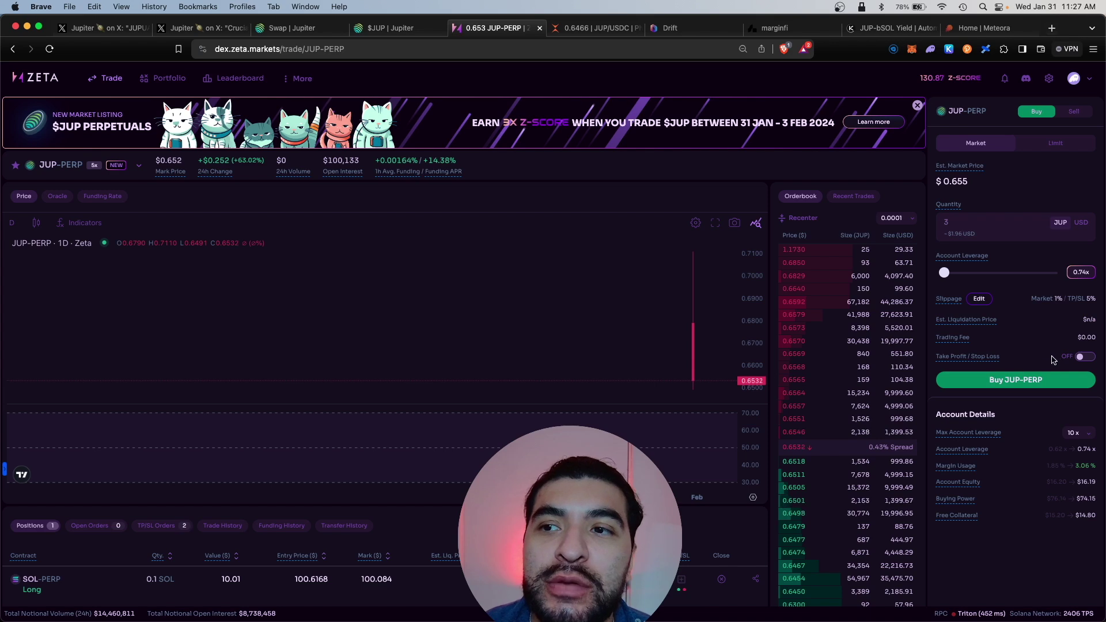
pyautogui.click(1074, 380)
pyautogui.click(1050, 410)
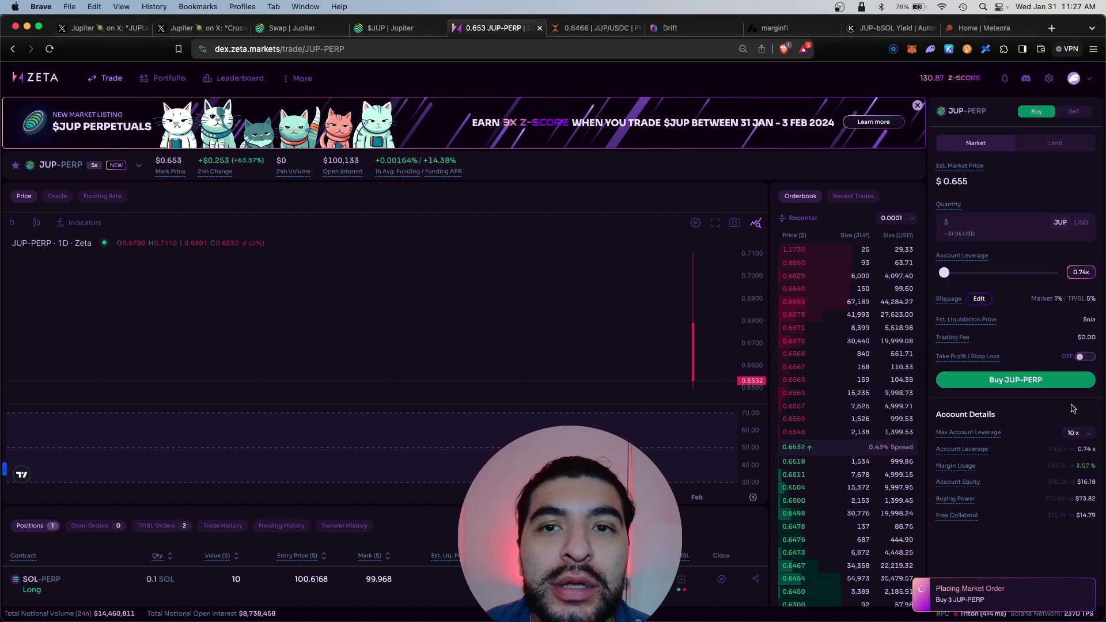
pyautogui.scroll(-2, 444, 452)
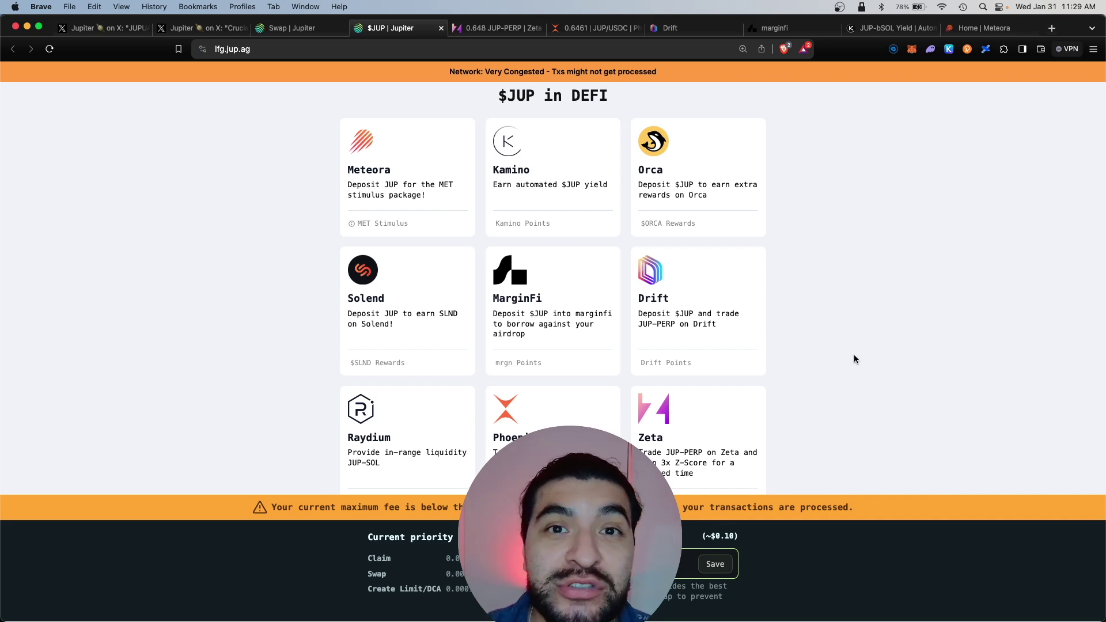
# - Scroll lfg.jup.ag back to the top and switch to Jupiter's launch tweet on X
pyautogui.scroll(15, 854, 354)
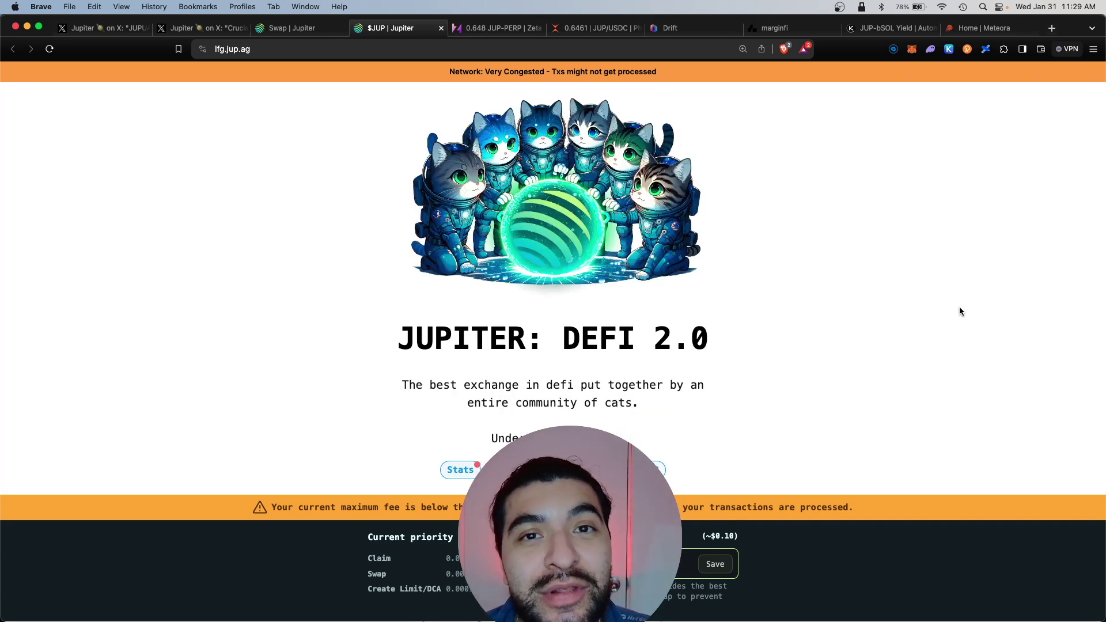
pyautogui.press('super+1')
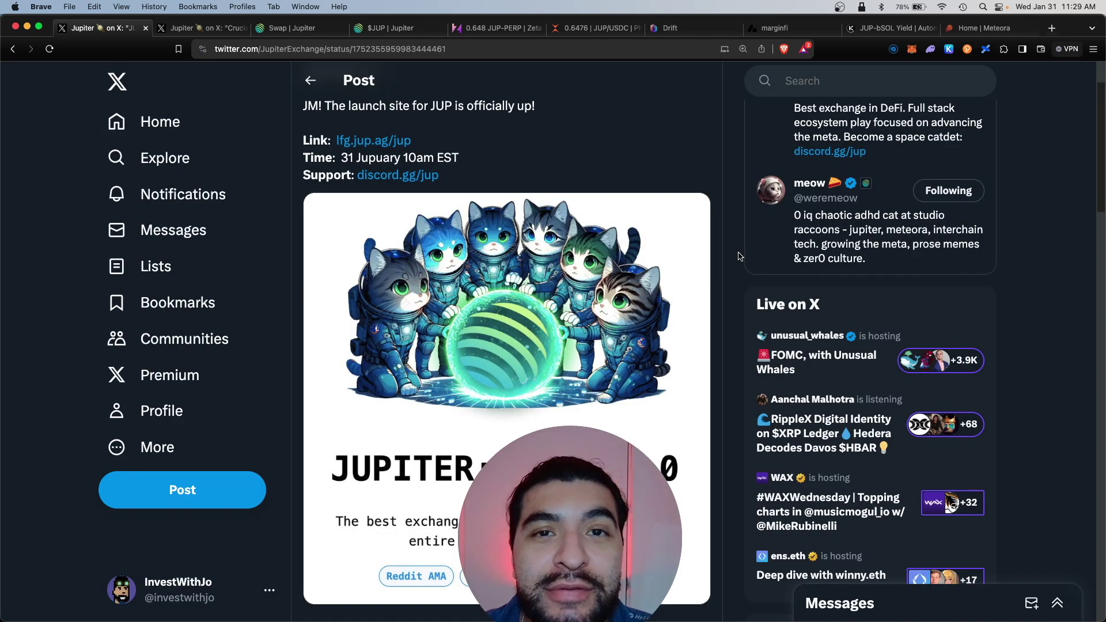